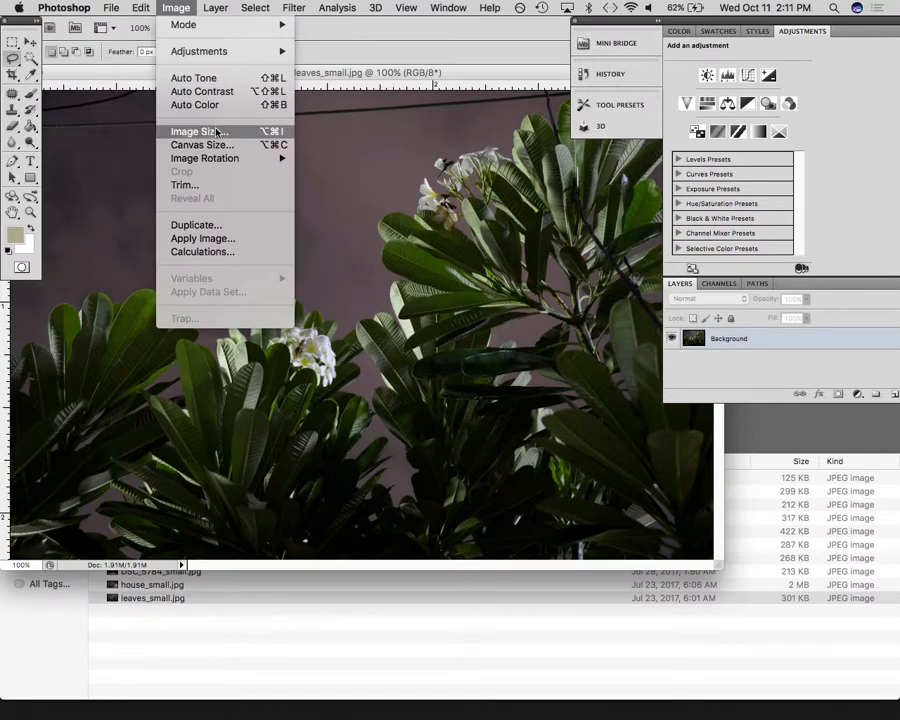
- Open the image size settings and check the resolution and document size units
{"action": "left_click", "coordinate": [216, 133]}
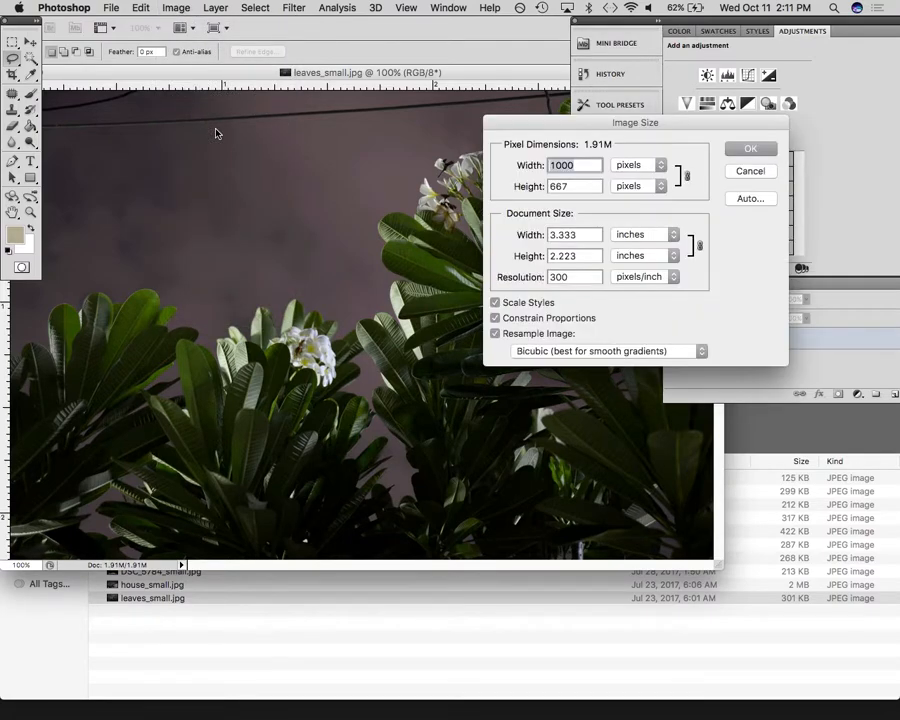
{"action": "left_click_drag", "start_coordinate": [590, 124], "coordinate": [490, 125]}
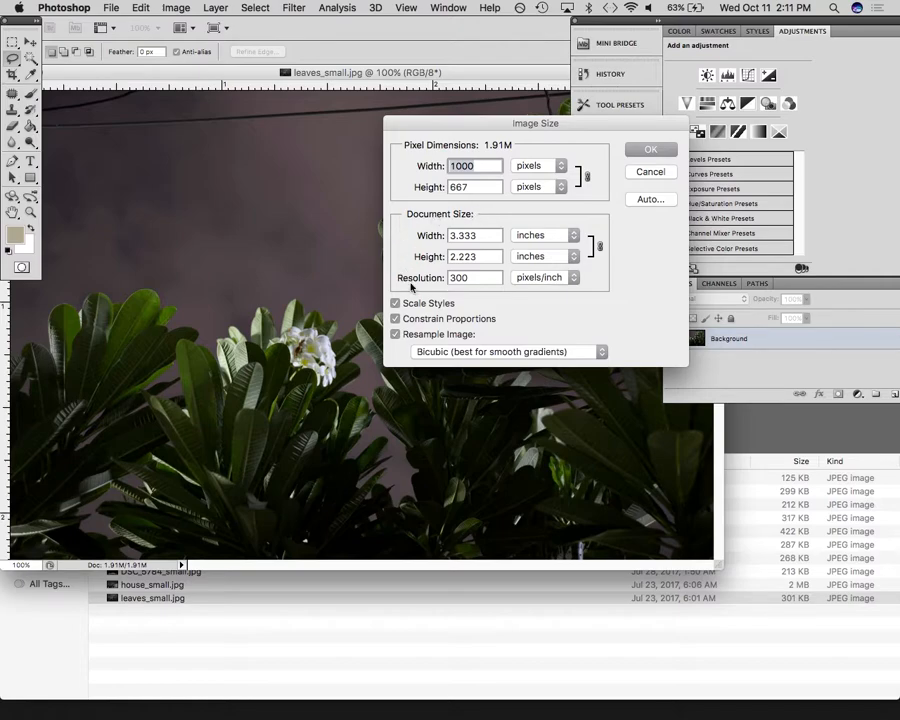
{"action": "double_click", "coordinate": [472, 277]}
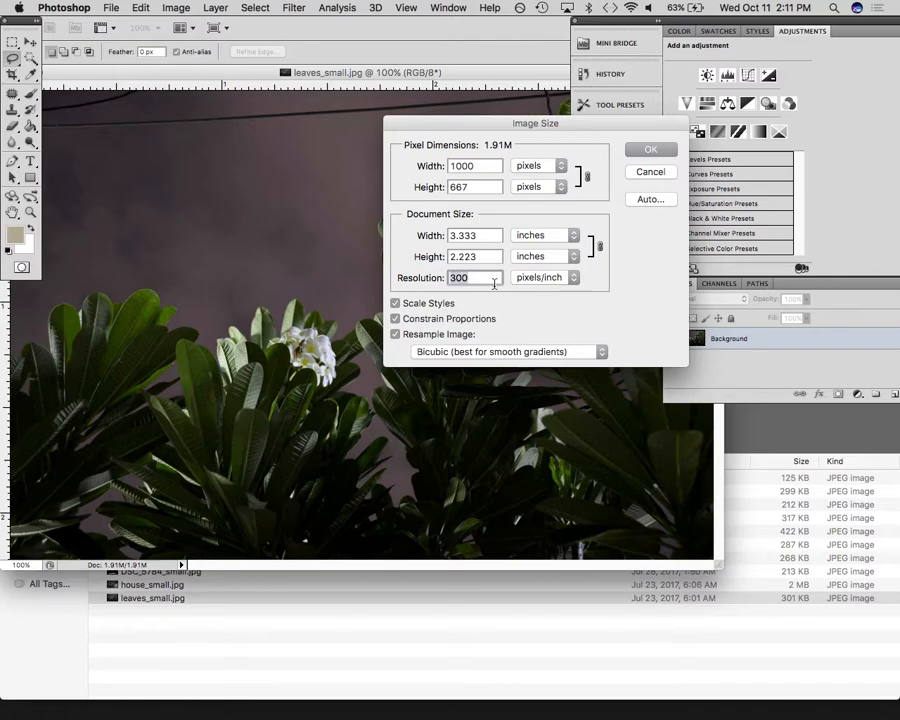
{"action": "left_click", "coordinate": [553, 283]}
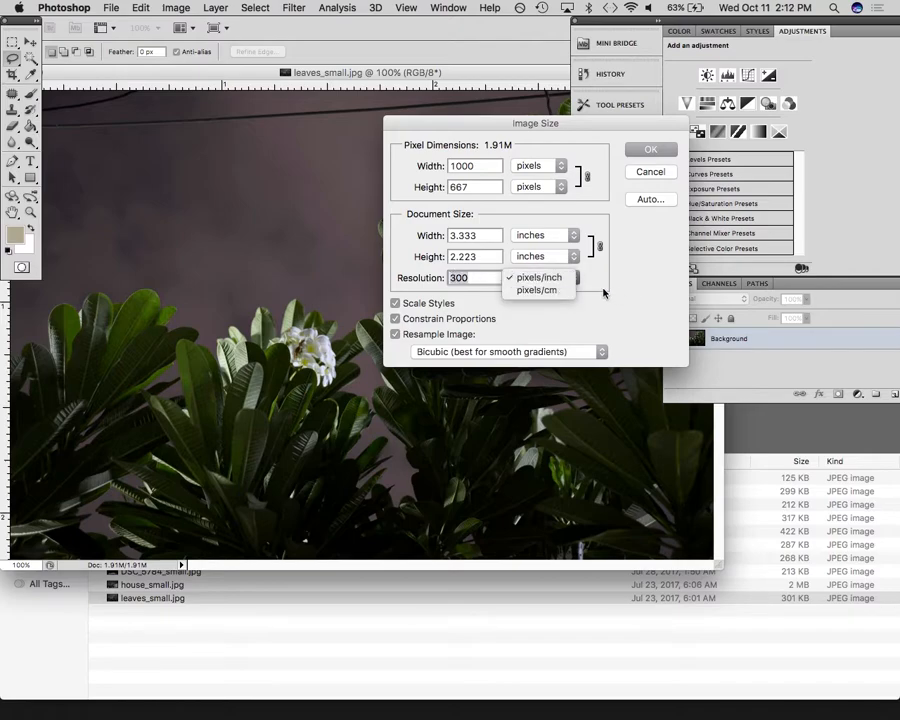
{"action": "left_click", "coordinate": [602, 288]}
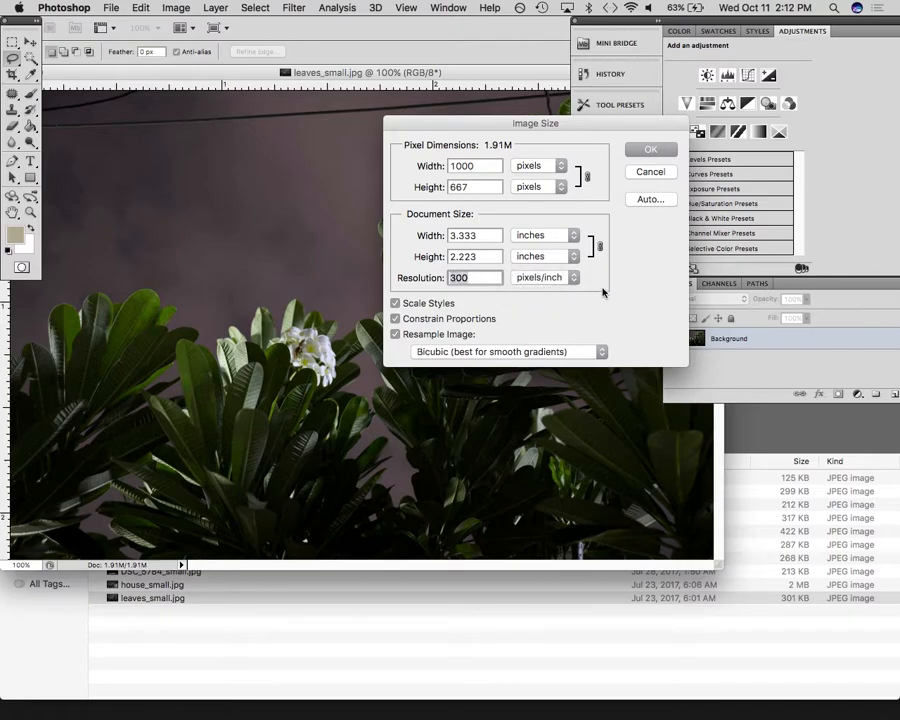
{"action": "left_click", "coordinate": [481, 258]}
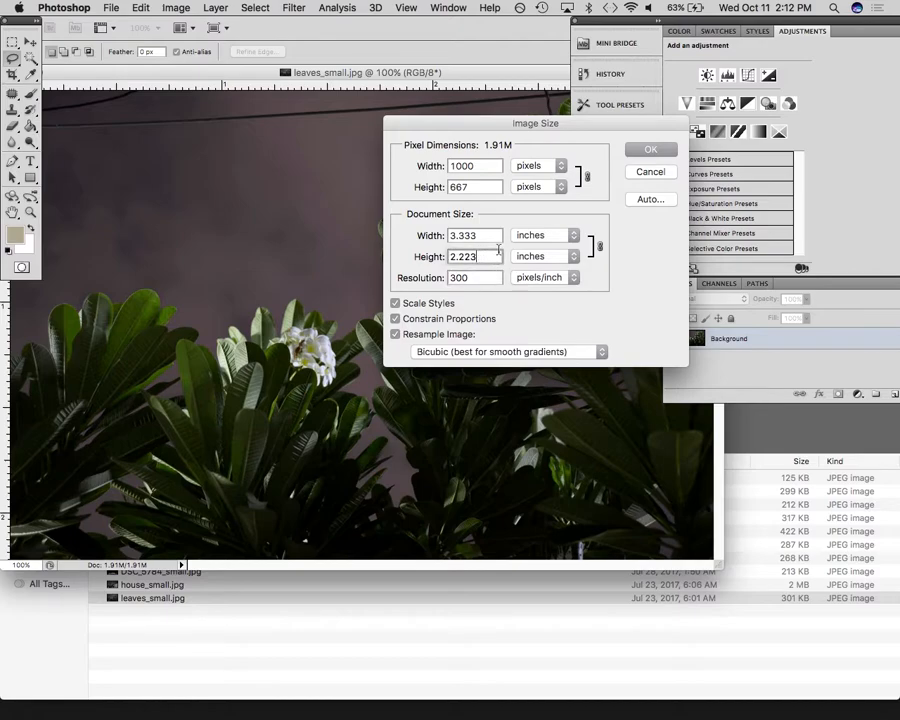
{"action": "left_click", "coordinate": [530, 237]}
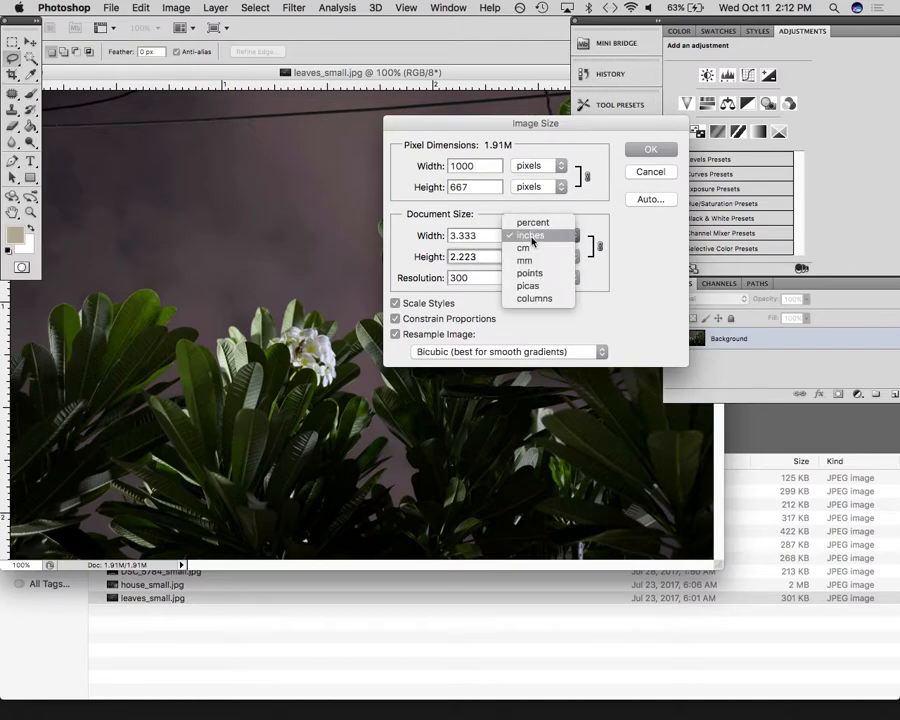
{"action": "left_click", "coordinate": [466, 216]}
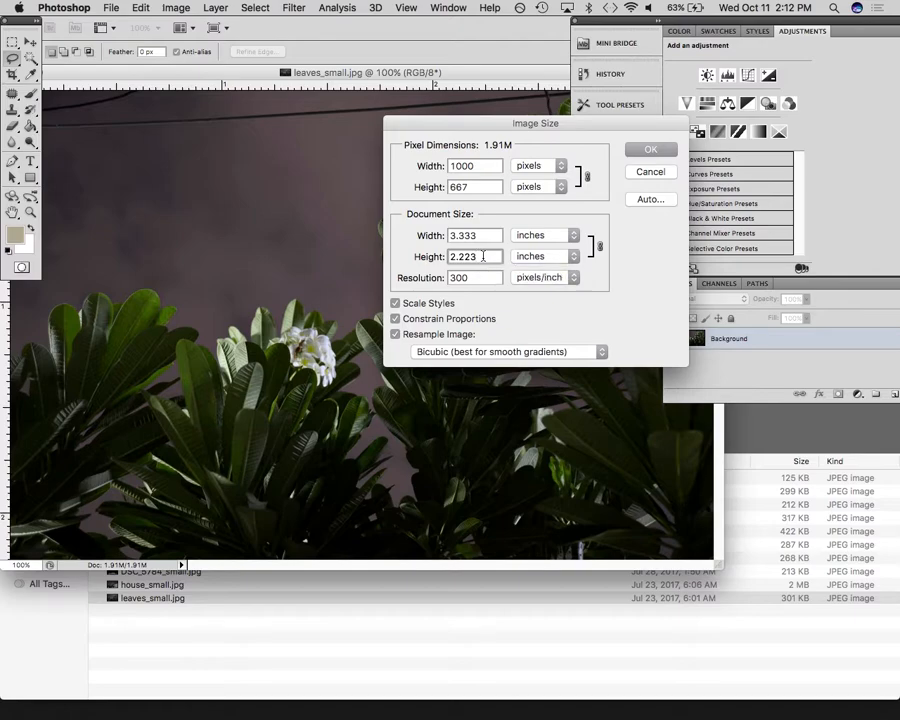
- Resize the image proportionally to a document height of 11 inches
{"action": "double_click", "coordinate": [483, 256]}
{"action": "type", "text": "11"}
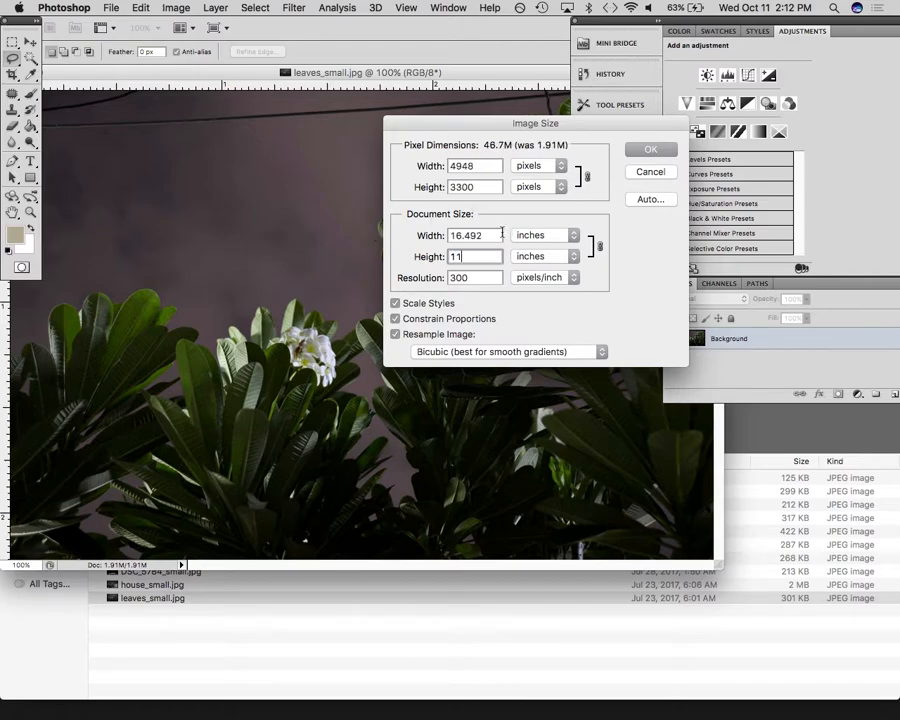
{"action": "left_click", "coordinate": [496, 236]}
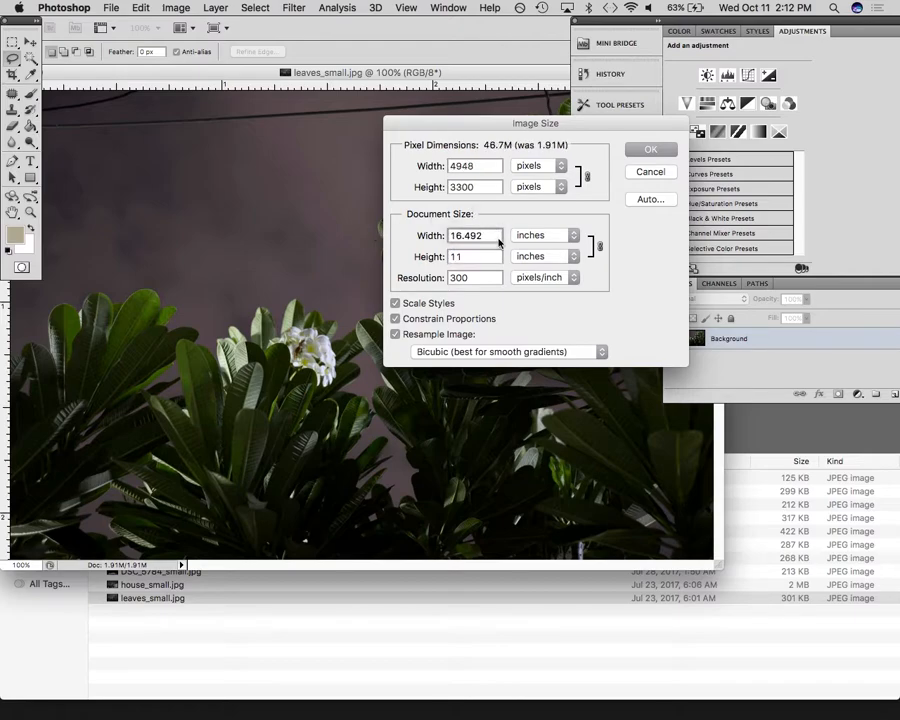
{"action": "left_click", "coordinate": [466, 257]}
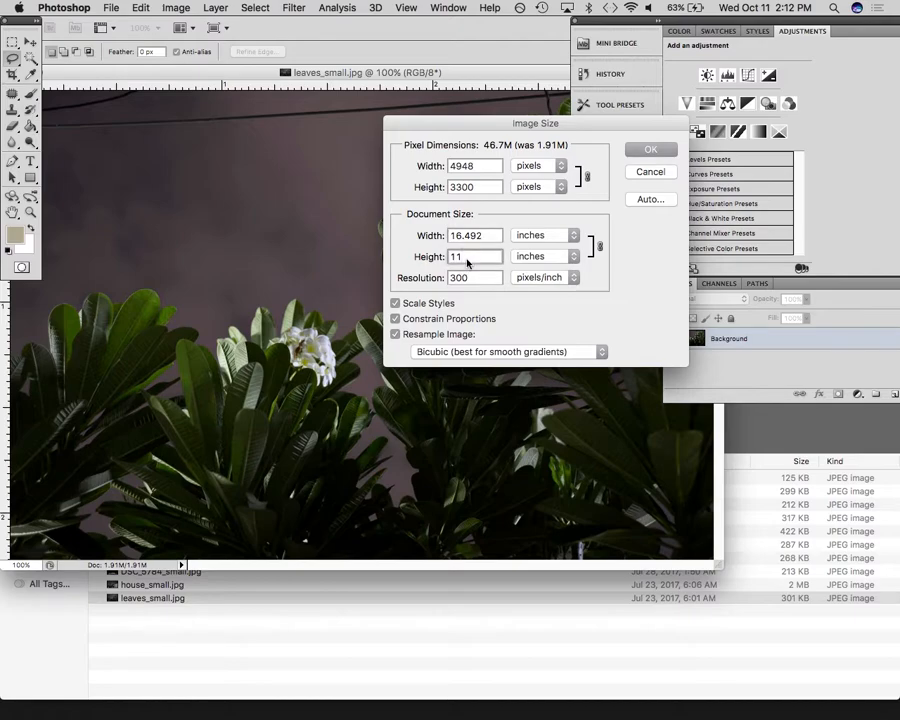
{"action": "left_click", "coordinate": [491, 238]}
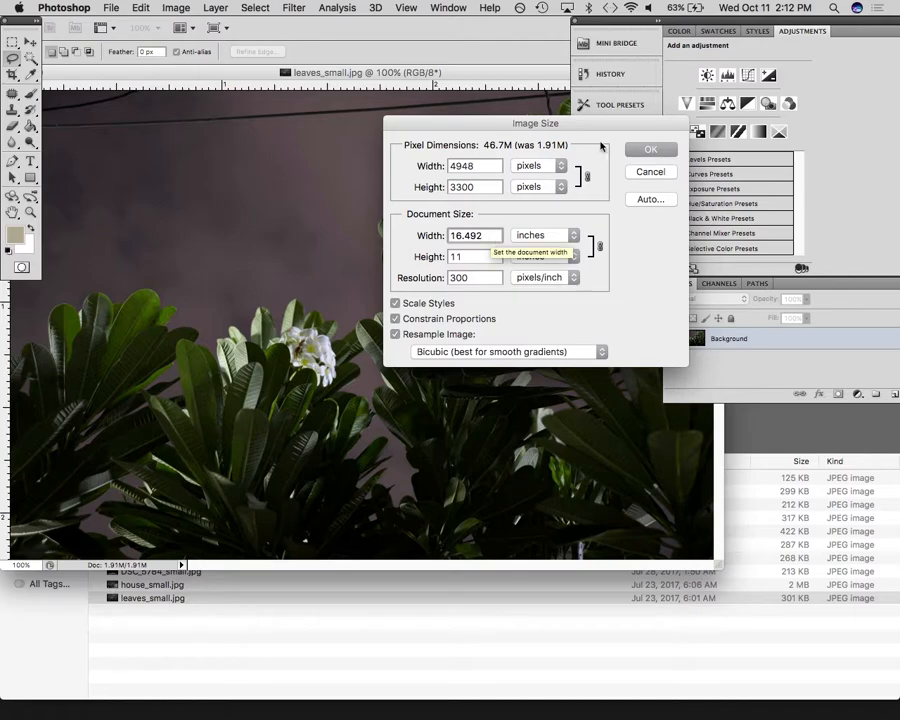
{"action": "left_click", "coordinate": [656, 148]}
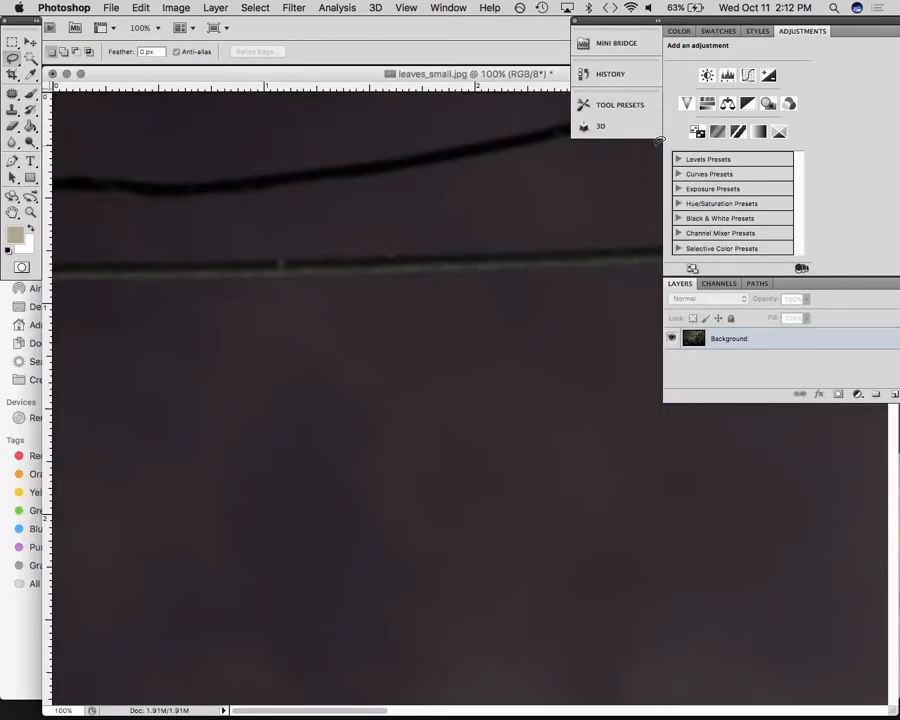
- Convert the image to CMYK color mode, accepting the default conversion profile
{"action": "key", "text": "super+minus"}
{"action": "key", "text": "super+minus"}
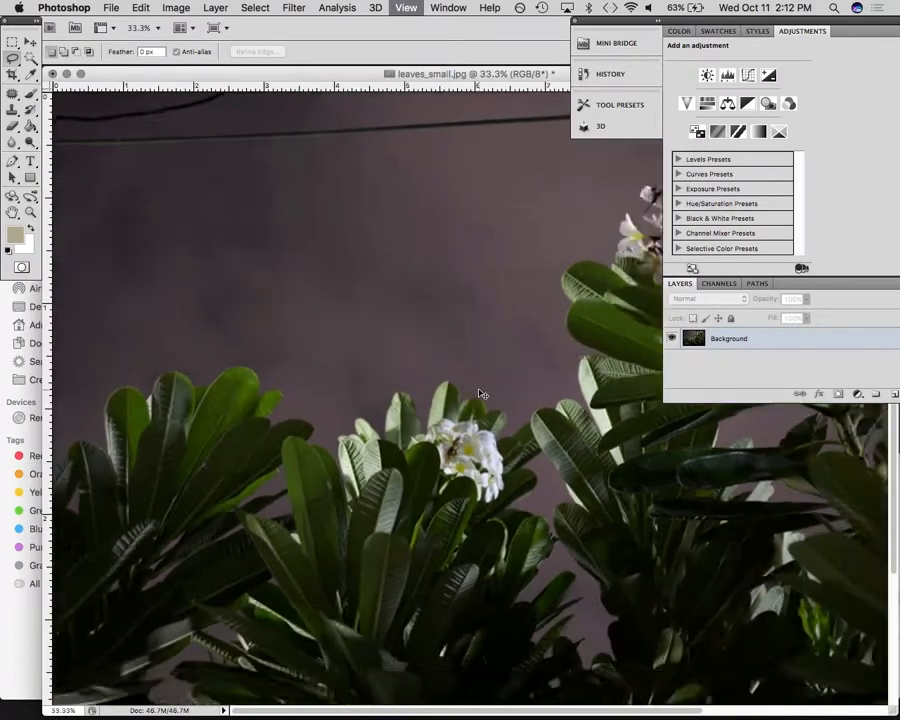
{"action": "key", "text": "super+minus"}
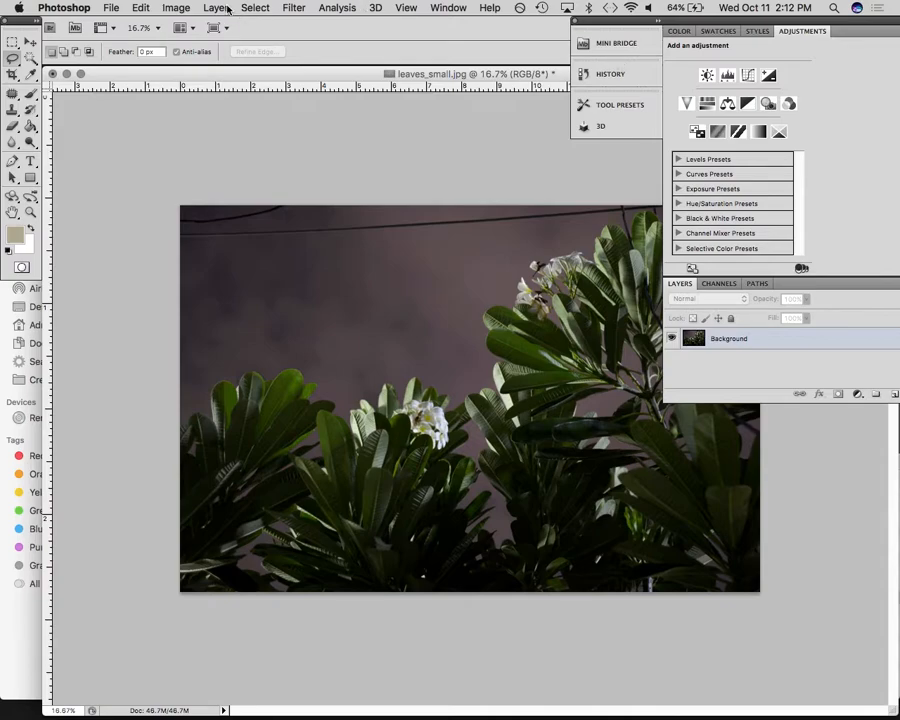
{"action": "left_click", "coordinate": [176, 8]}
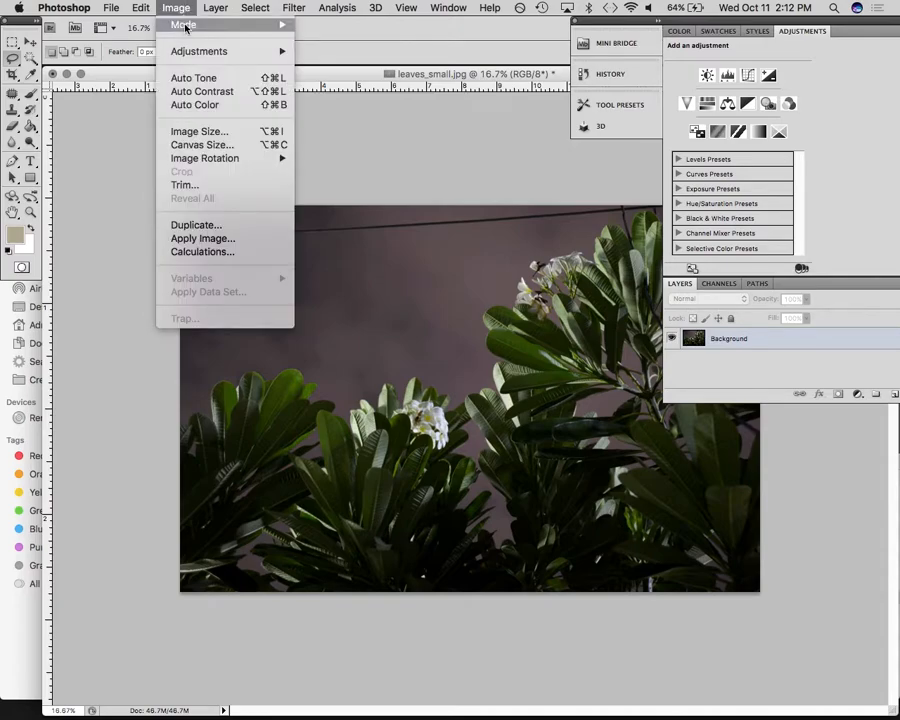
{"action": "mouse_move", "coordinate": [185, 30]}
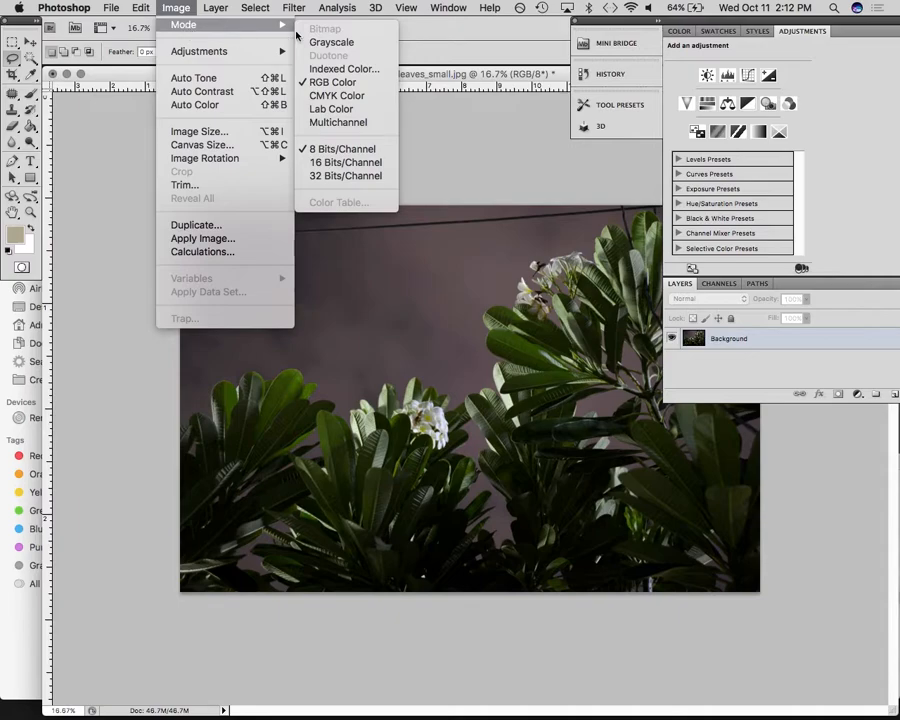
{"action": "left_click", "coordinate": [366, 96]}
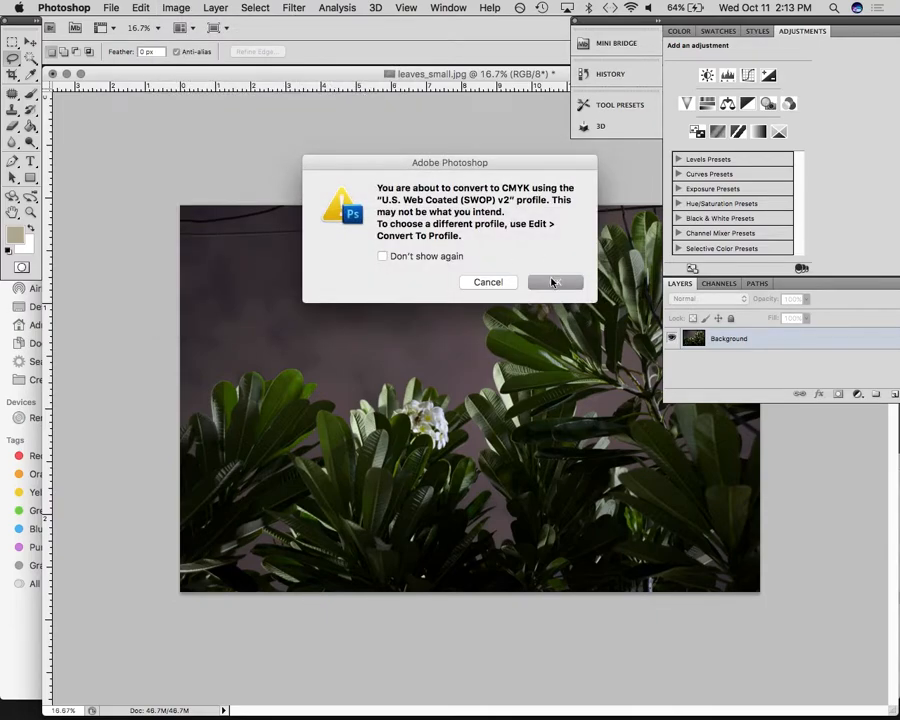
{"action": "left_click", "coordinate": [545, 281]}
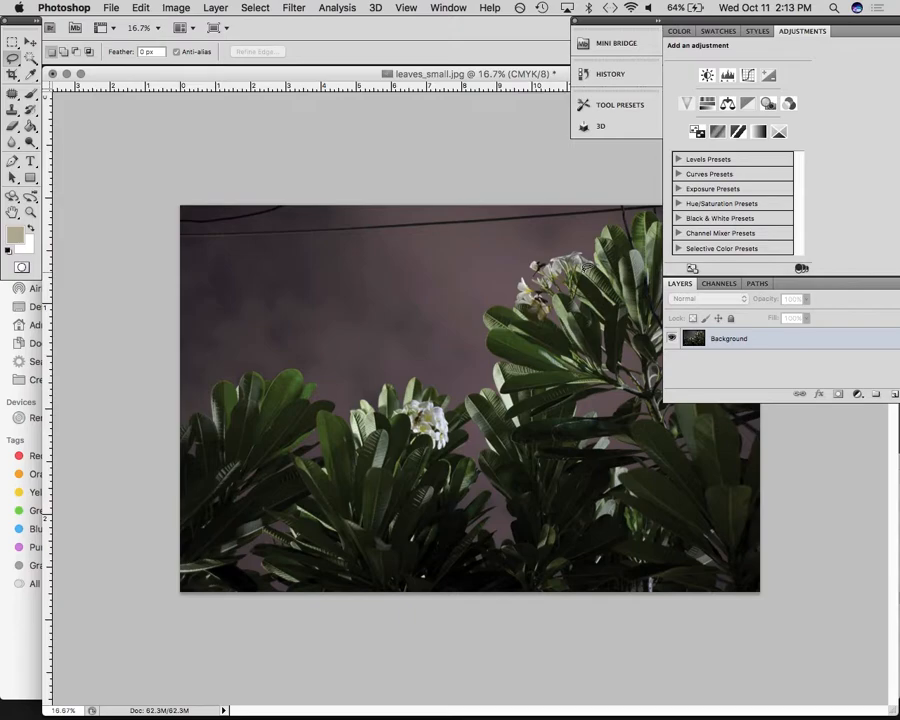
- Examine the individual color channels by switching Cyan, Magenta, Yellow and Black visibility and isolating Magenta
{"action": "left_click", "coordinate": [720, 285]}
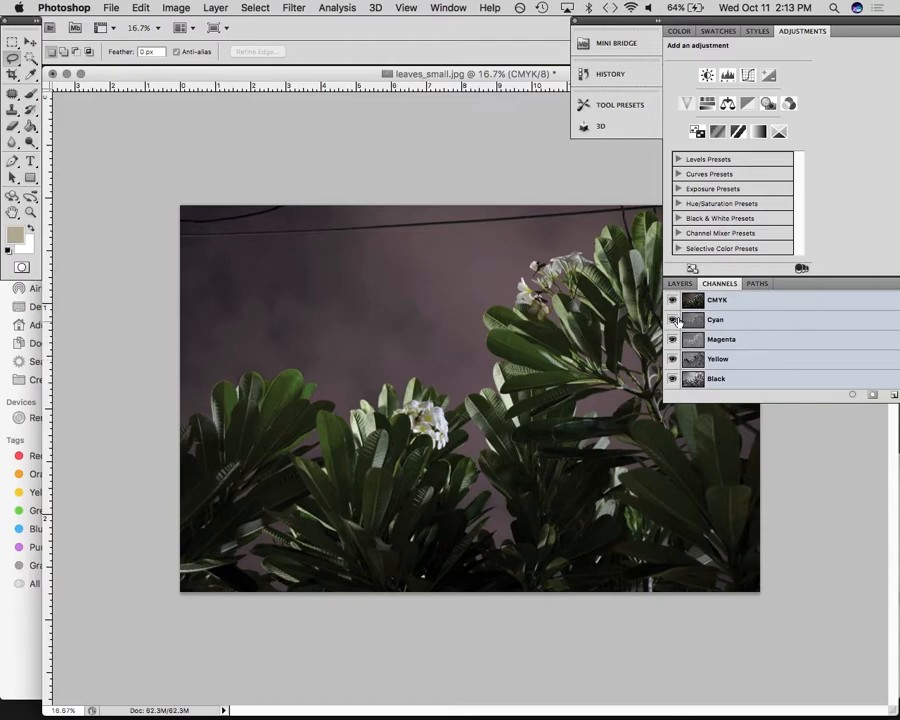
{"action": "left_click", "coordinate": [673, 320]}
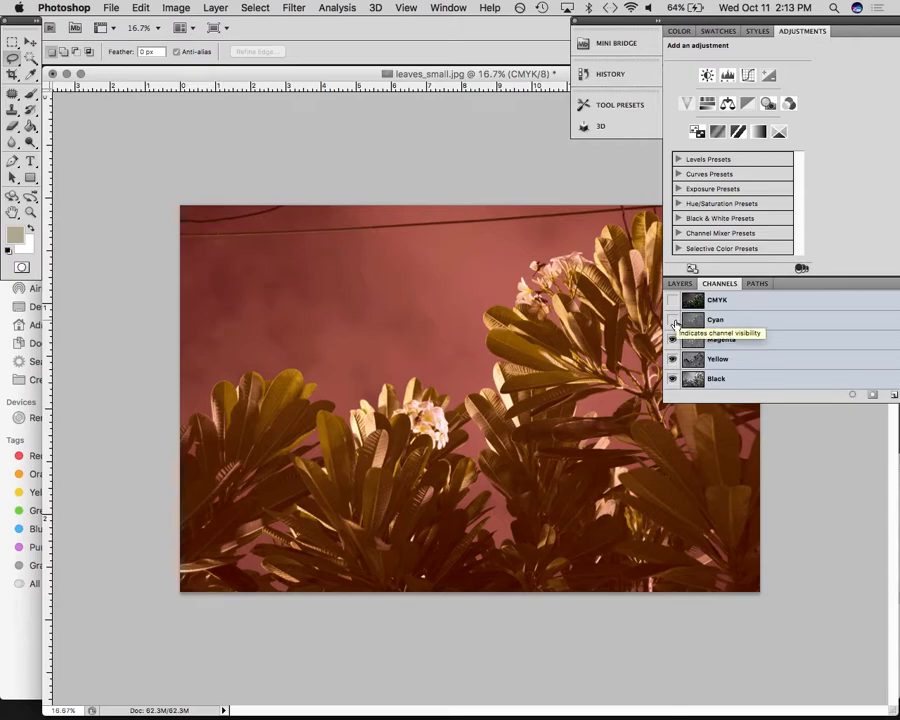
{"action": "left_click", "coordinate": [673, 322]}
{"action": "left_click", "coordinate": [673, 340]}
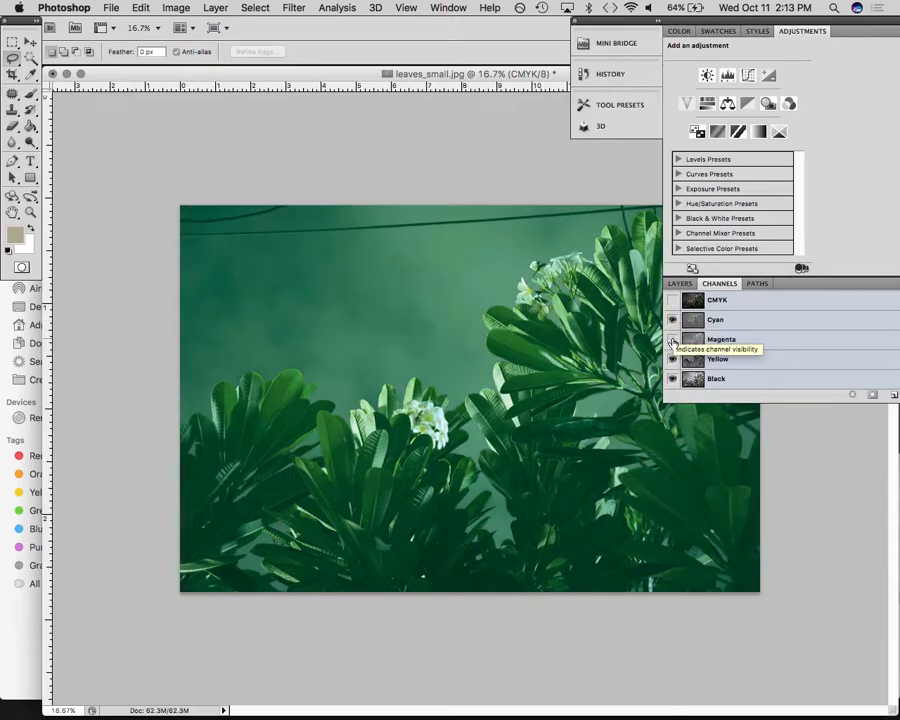
{"action": "left_click", "coordinate": [673, 341]}
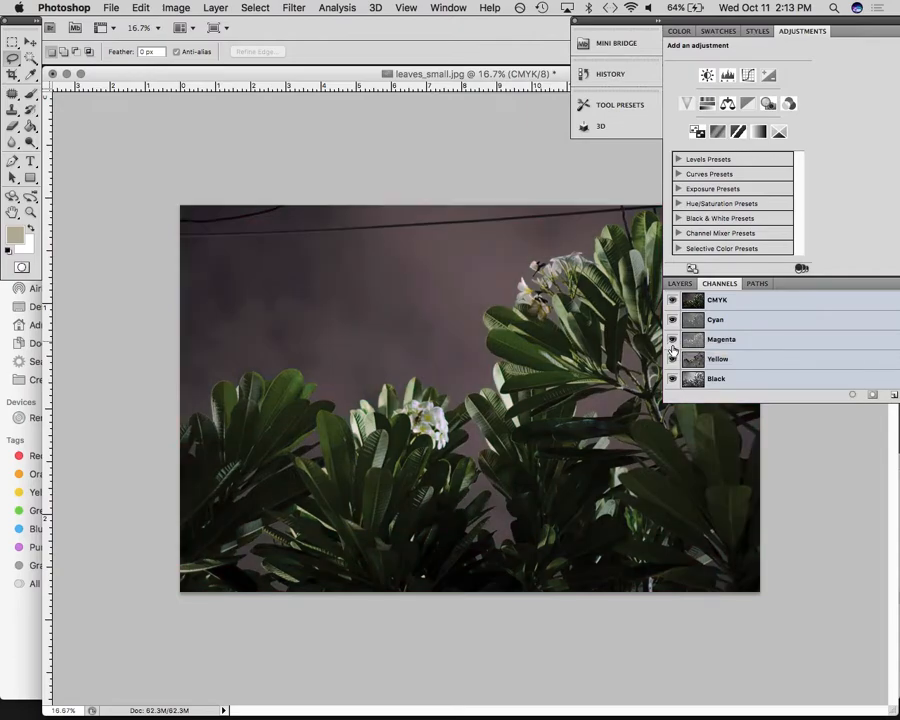
{"action": "left_click", "coordinate": [673, 360]}
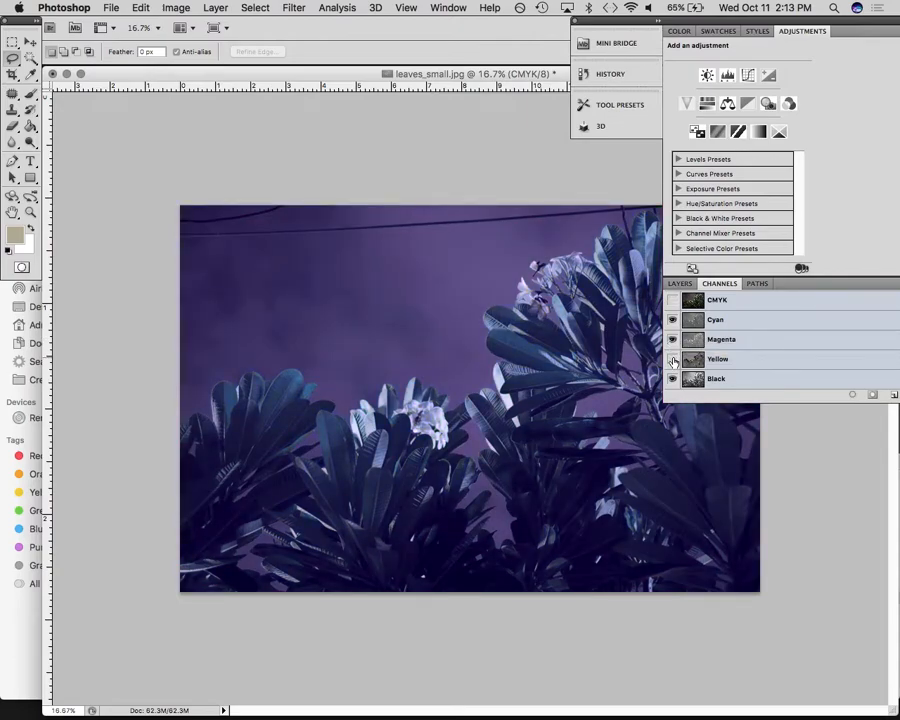
{"action": "left_click", "coordinate": [673, 321]}
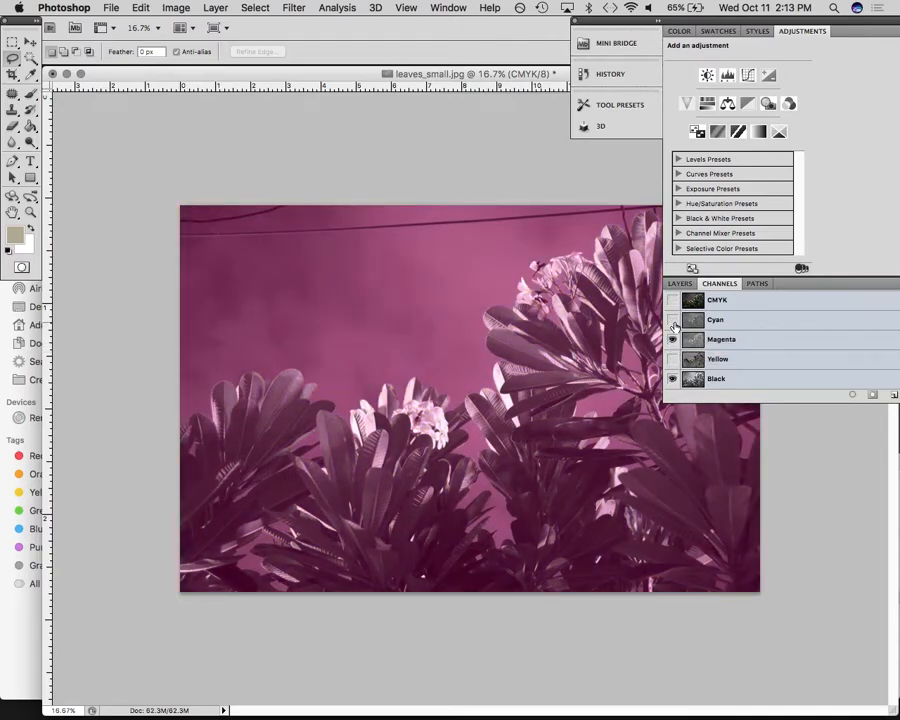
{"action": "left_click", "coordinate": [673, 379]}
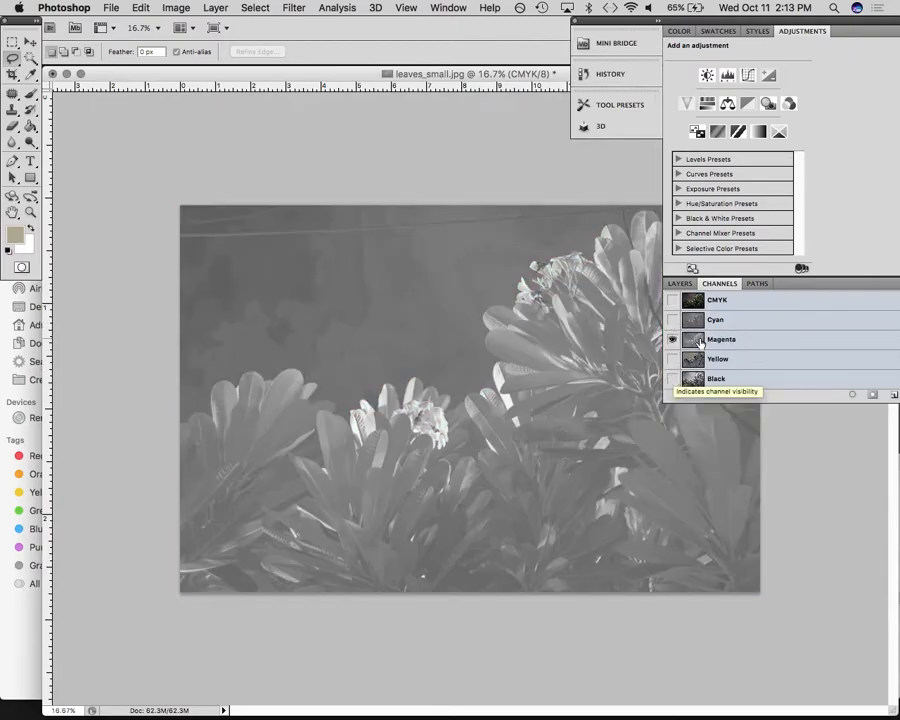
{"action": "left_click", "coordinate": [743, 347]}
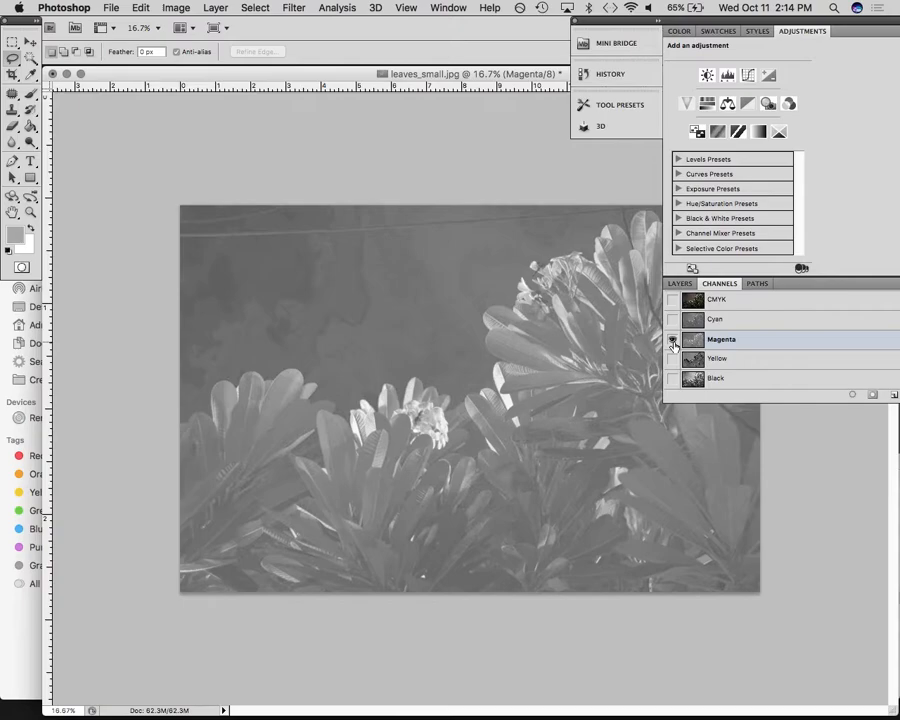
- Isolate the Cyan channel and start its conversion to Bitmap mode, discarding the other channels
{"action": "left_click", "coordinate": [737, 318]}
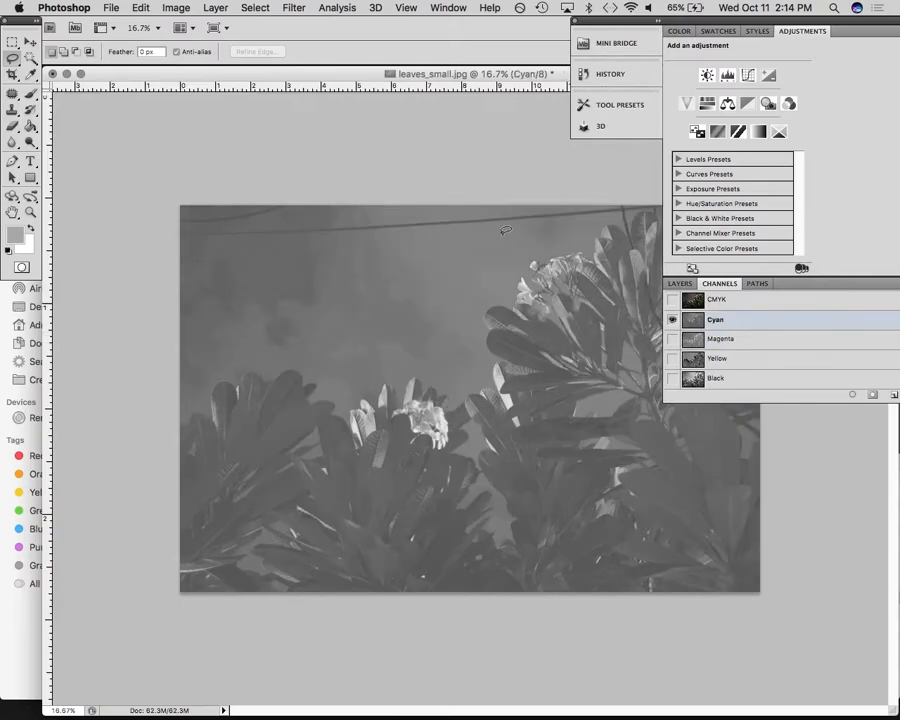
{"action": "left_click_drag", "start_coordinate": [326, 77], "coordinate": [304, 76]}
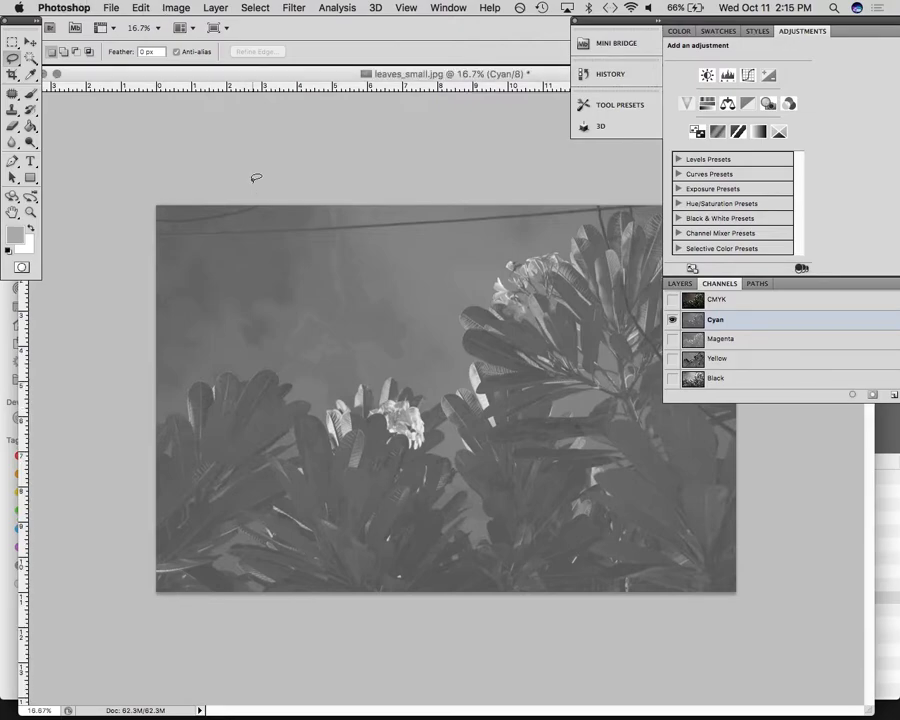
{"action": "left_click", "coordinate": [176, 8]}
{"action": "mouse_move", "coordinate": [185, 24]}
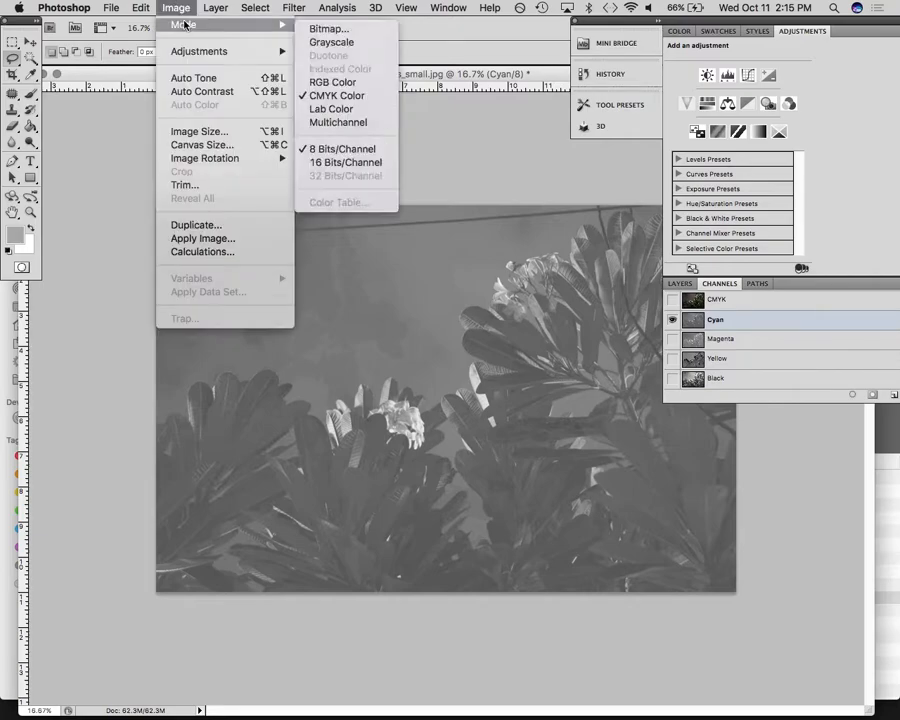
{"action": "left_click", "coordinate": [302, 28]}
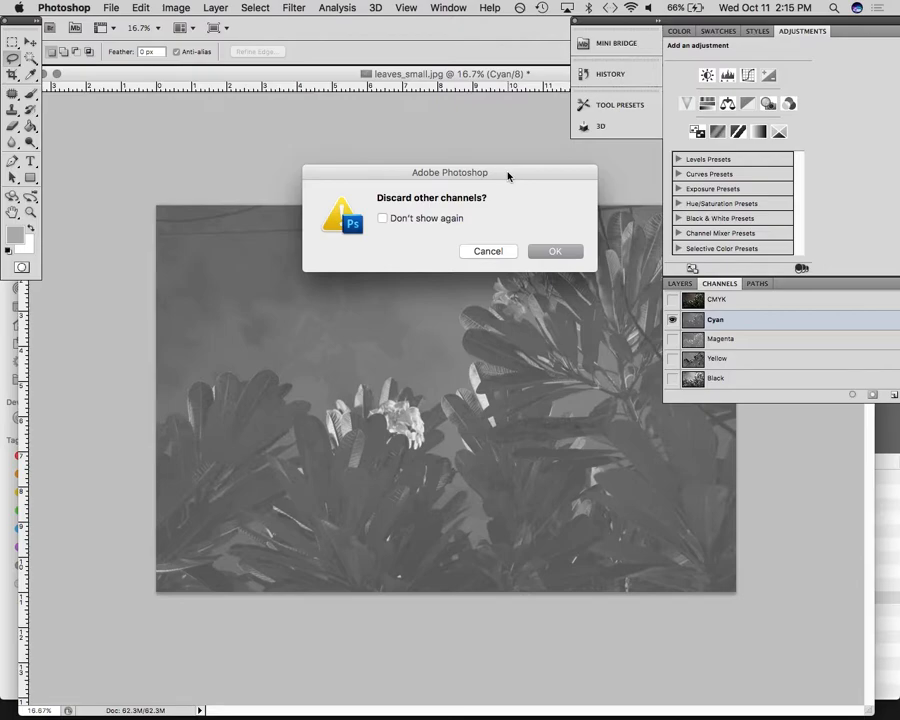
{"action": "left_click", "coordinate": [553, 253]}
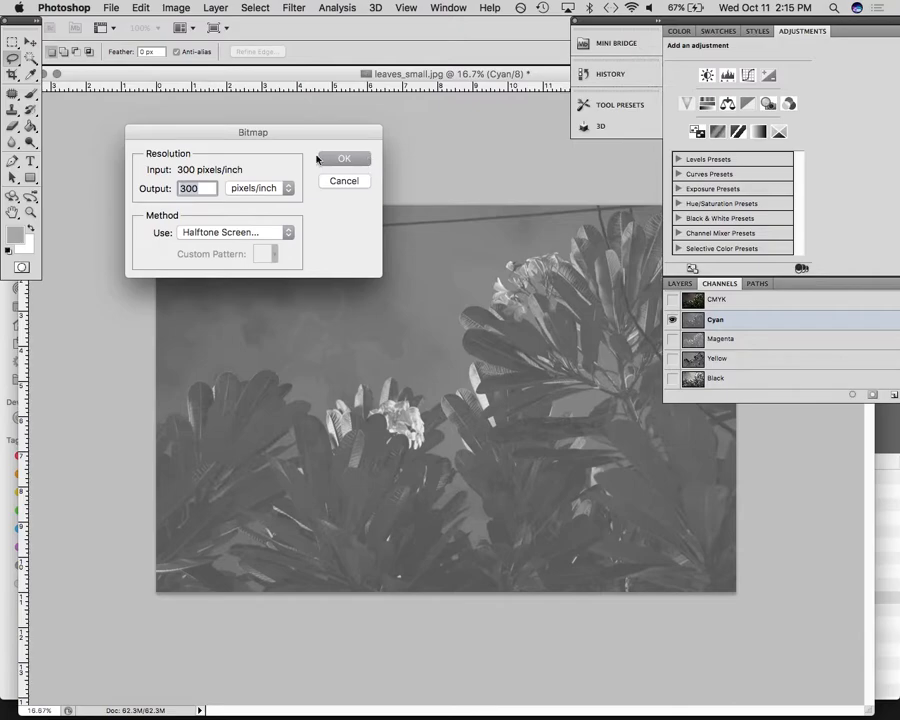
- Accept the bitmap output at 300 pixels/inch with the Halftone Screen method
{"action": "left_click_drag", "start_coordinate": [265, 134], "coordinate": [437, 296]}
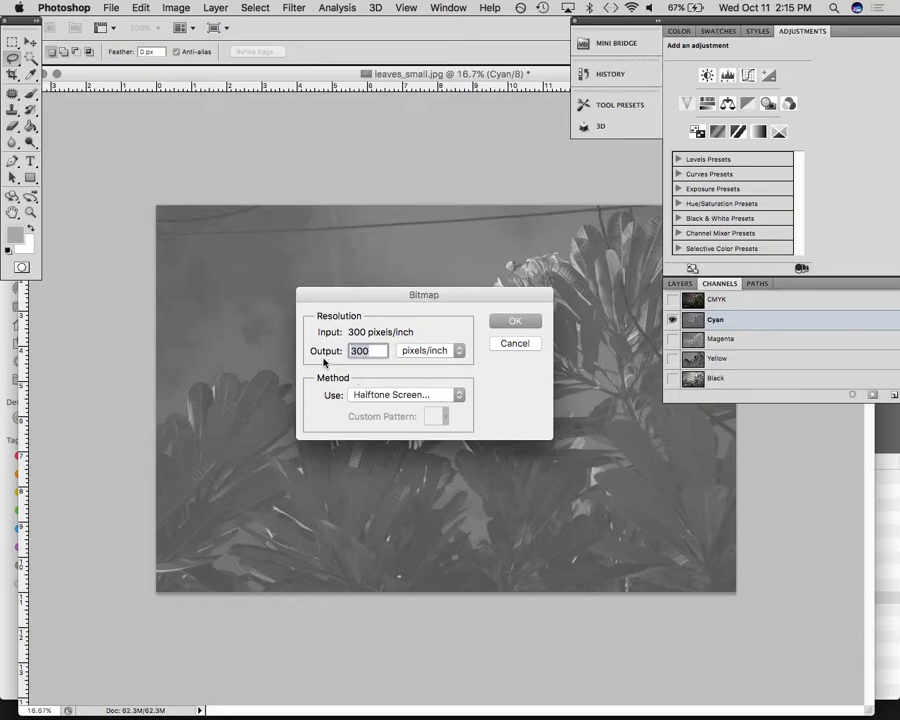
{"action": "left_click", "coordinate": [375, 352]}
{"action": "left_click", "coordinate": [381, 396]}
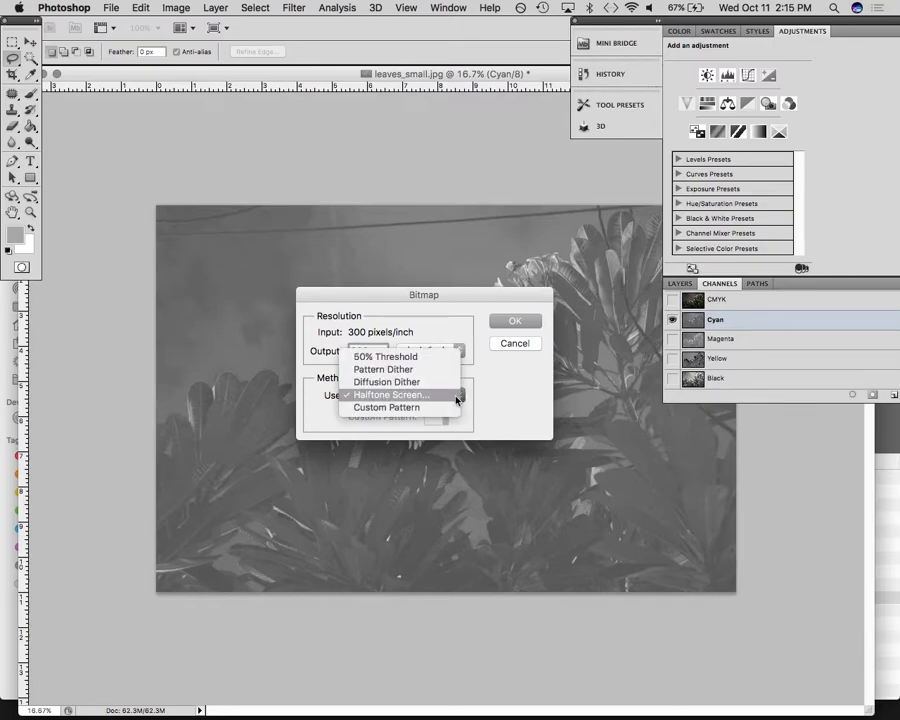
{"action": "left_click", "coordinate": [507, 398]}
{"action": "left_click", "coordinate": [507, 318]}
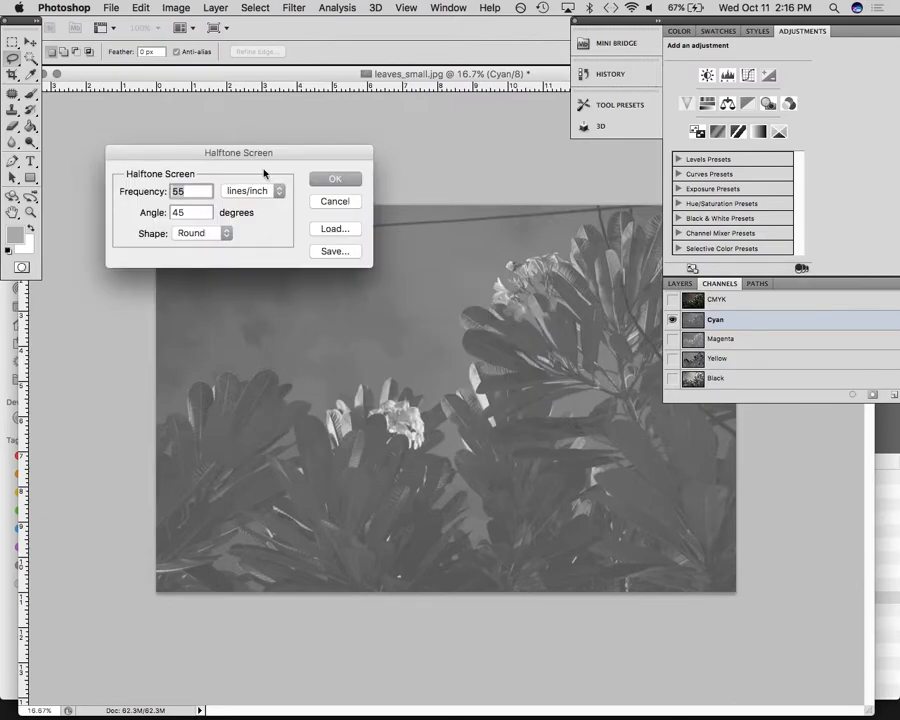
- Apply the halftone screen to the Cyan channel at 55 lines/inch, 15 degrees and Round shape
{"action": "left_click_drag", "start_coordinate": [234, 156], "coordinate": [428, 335]}
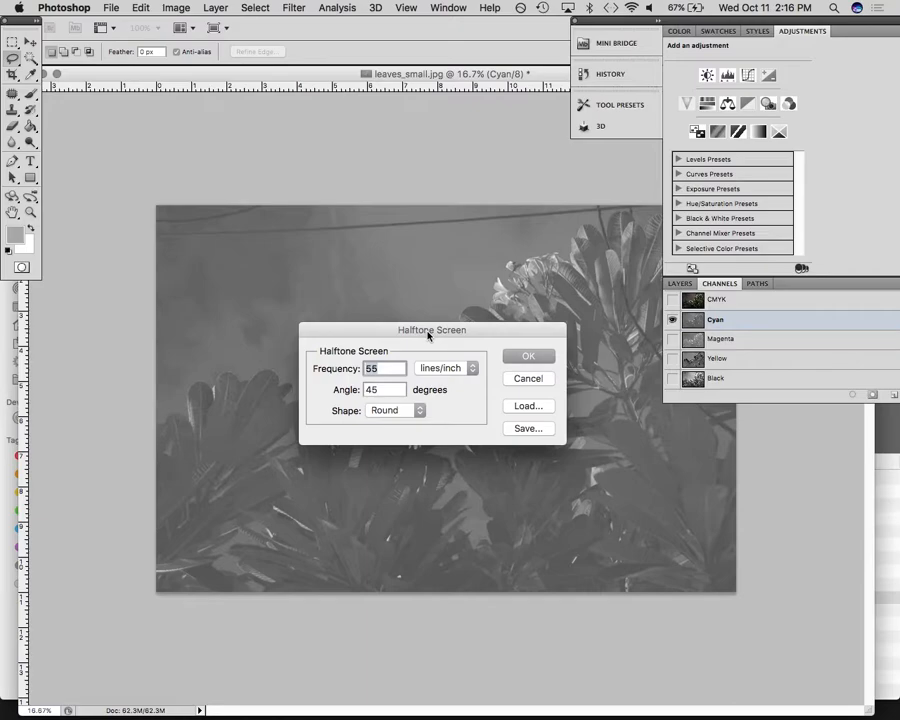
{"action": "left_click", "coordinate": [398, 367]}
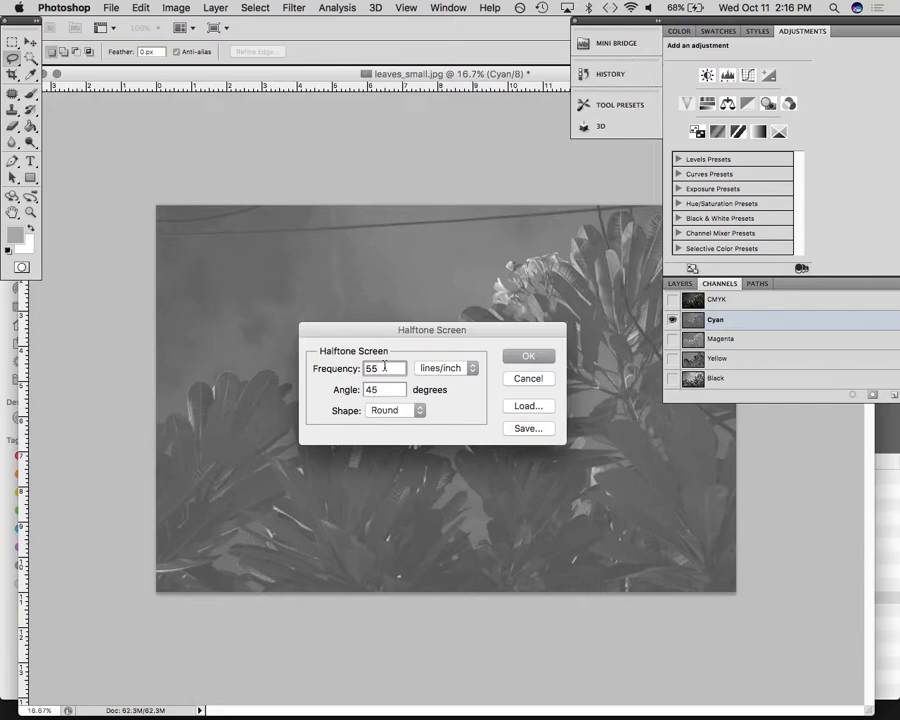
{"action": "left_click", "coordinate": [390, 389]}
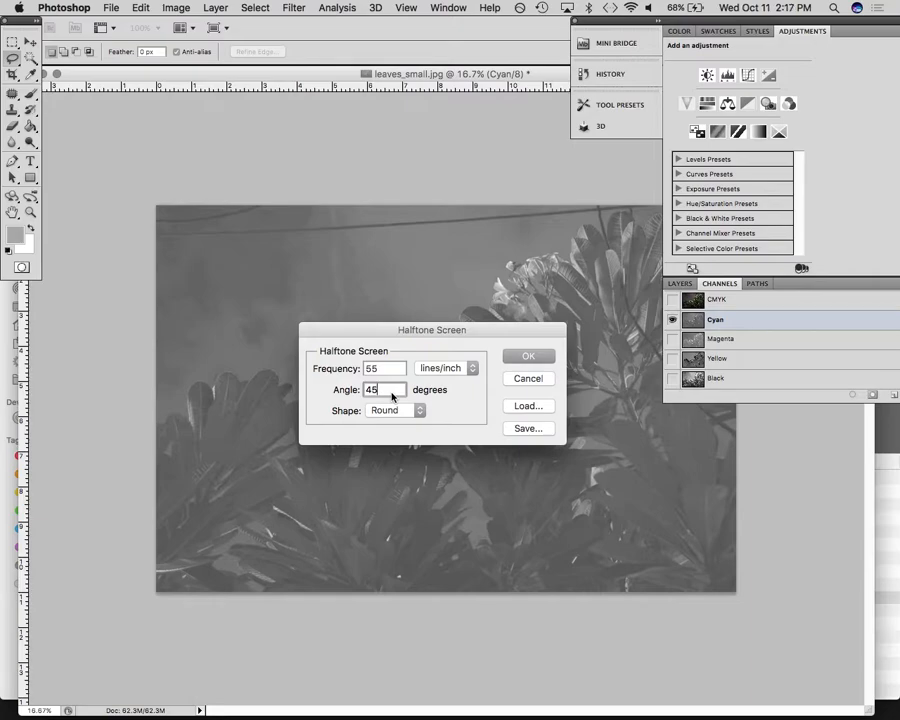
{"action": "key", "text": "BackSpace"}
{"action": "key", "text": "BackSpace"}
{"action": "type", "text": "15"}
{"action": "left_click", "coordinate": [408, 410]}
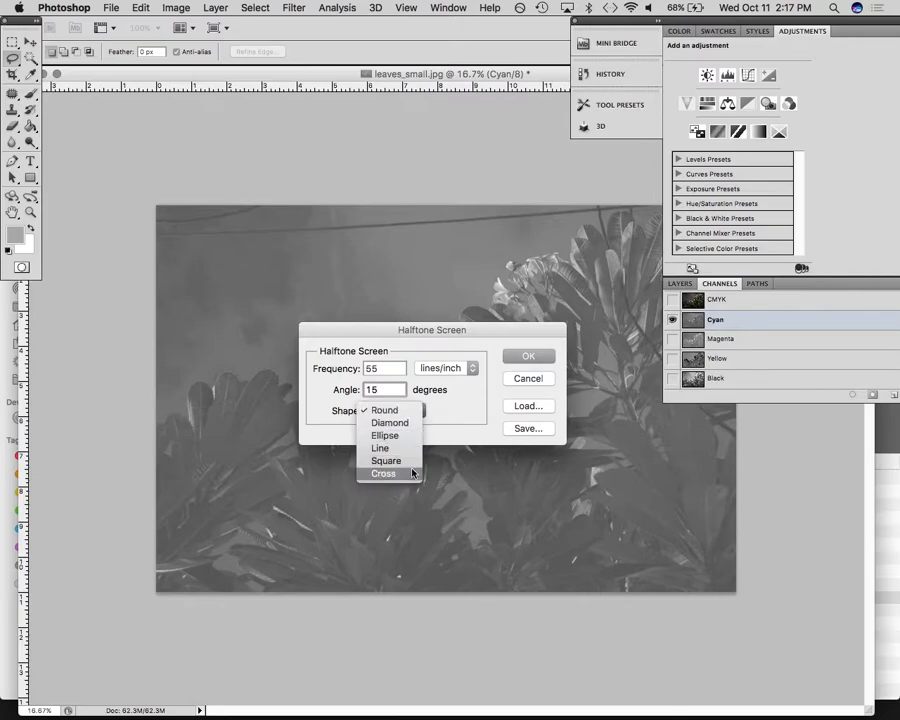
{"action": "left_click", "coordinate": [457, 420]}
{"action": "left_click", "coordinate": [528, 355]}
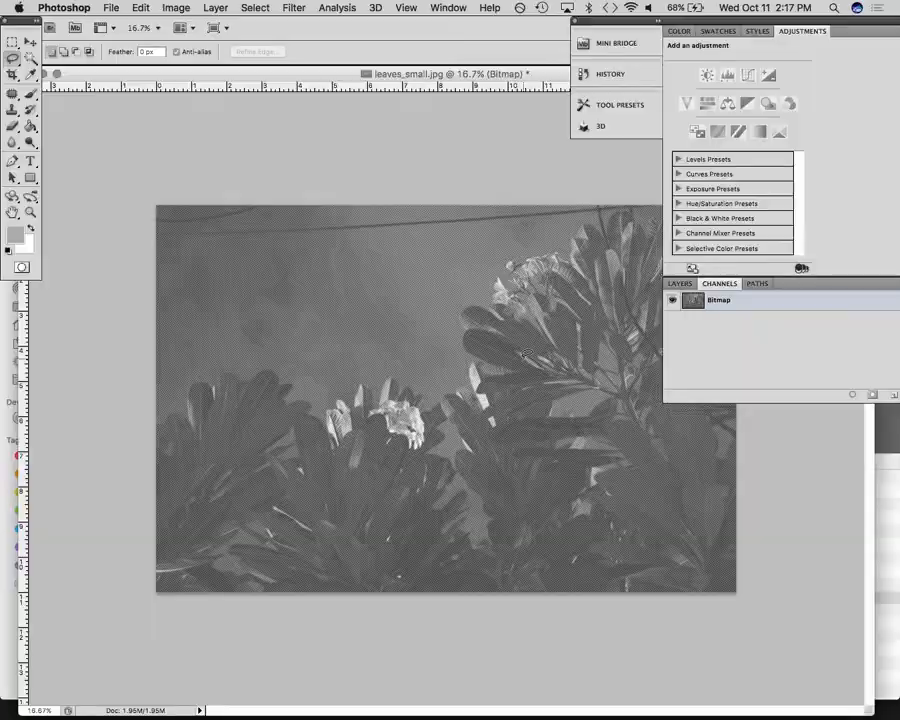
- Examine the dot pattern of the Cyan halftone up close and at full-image view
{"action": "scroll", "coordinate": [523, 362], "scroll_direction": "up", "scroll_amount": 4}
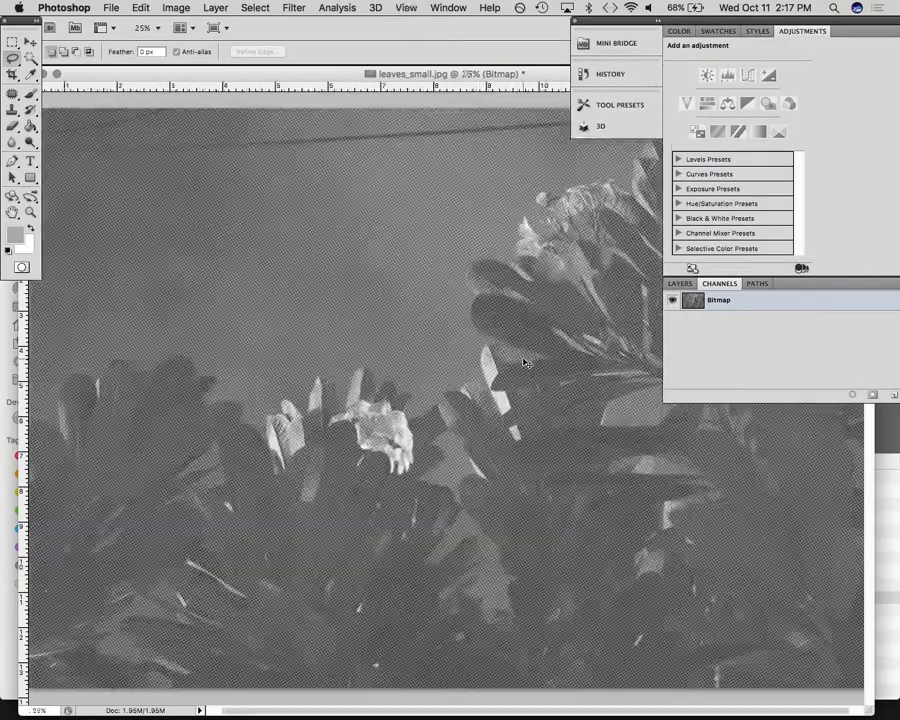
{"action": "scroll", "coordinate": [523, 360], "scroll_direction": "up", "scroll_amount": 4}
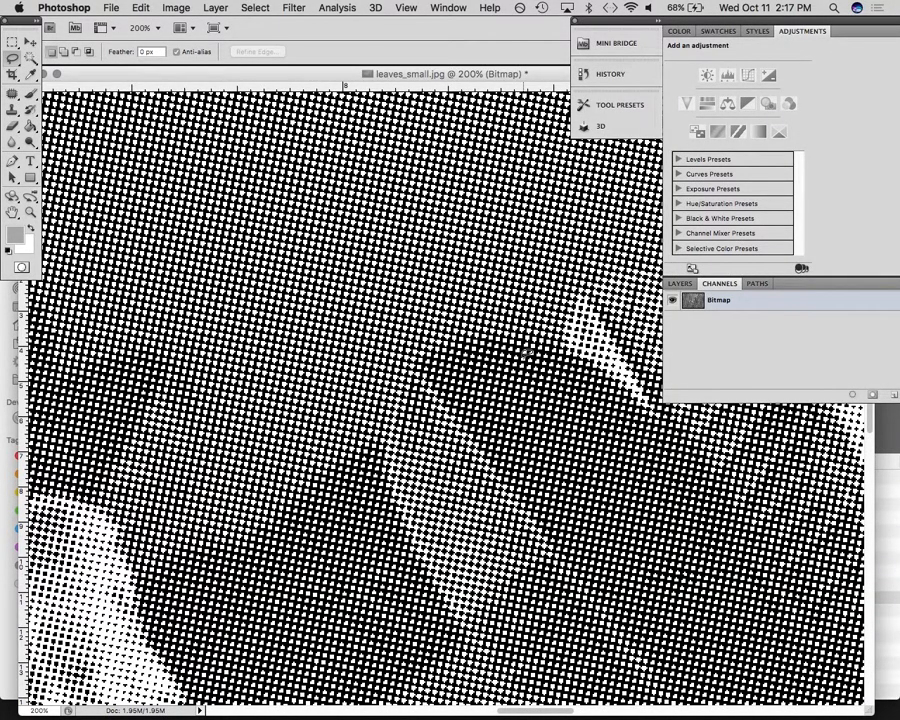
{"action": "key", "text": "super+minus"}
{"action": "key", "text": "super+minus"}
{"action": "key", "text": "super+minus"}
{"action": "key", "text": "super+minus"}
{"action": "key", "text": "super+minus"}
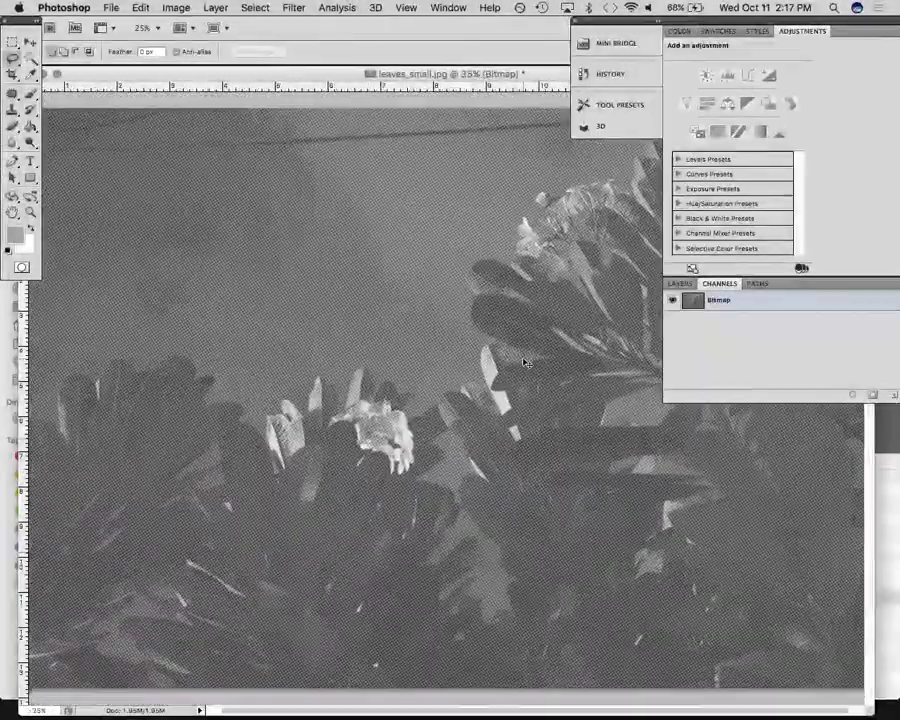
{"action": "key", "text": "super+minus"}
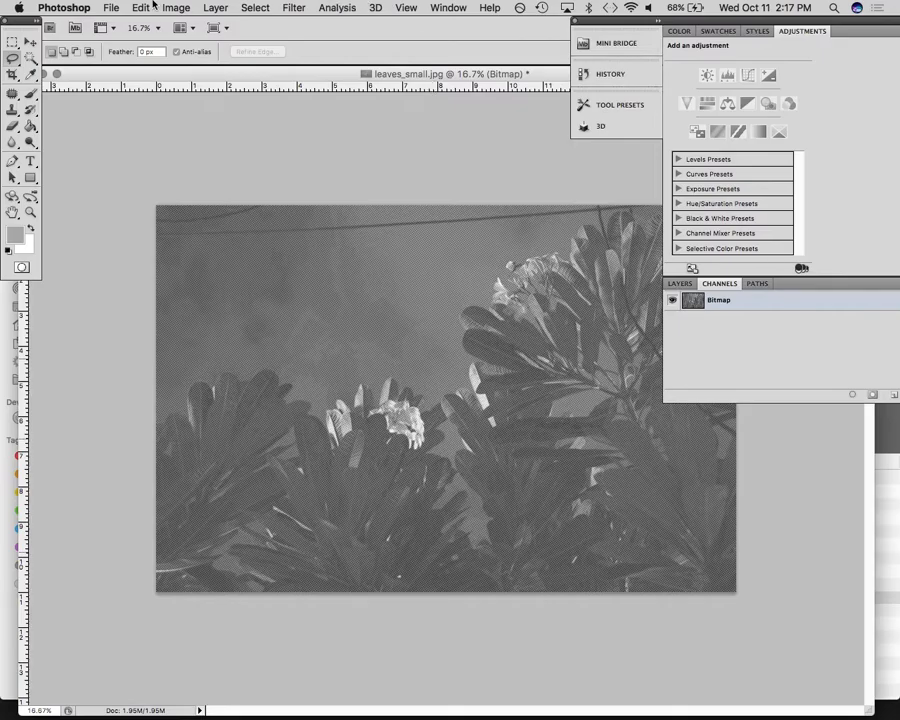
- Save the Cyan halftone in the Web ready folder as an uncompressed TIFF named with the surname plus _CYAN
{"action": "left_click", "coordinate": [111, 7]}
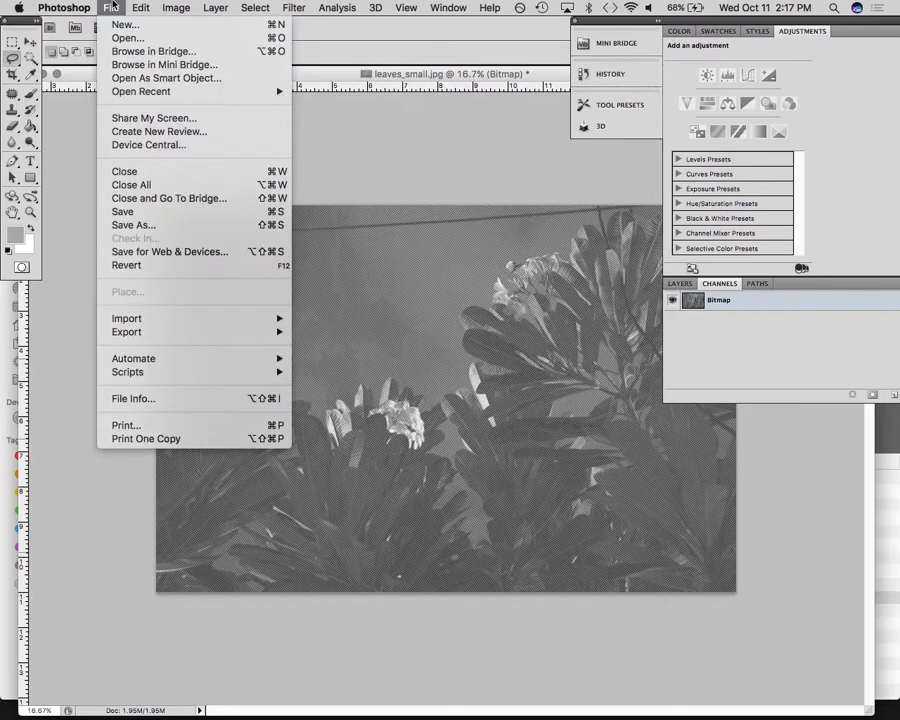
{"action": "left_click", "coordinate": [160, 226]}
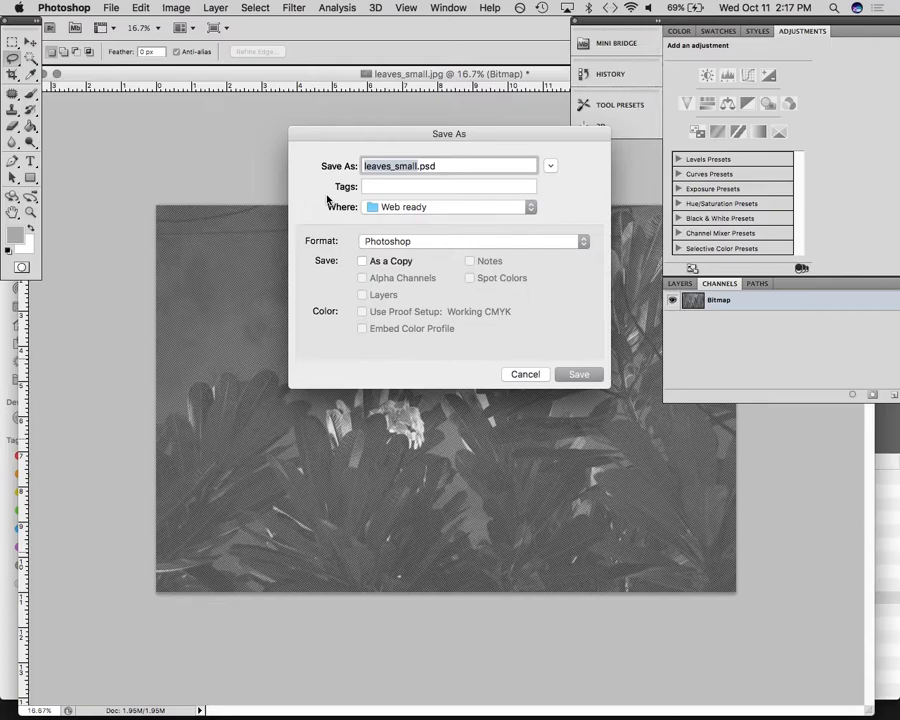
{"action": "type", "text": "FISHER_"}
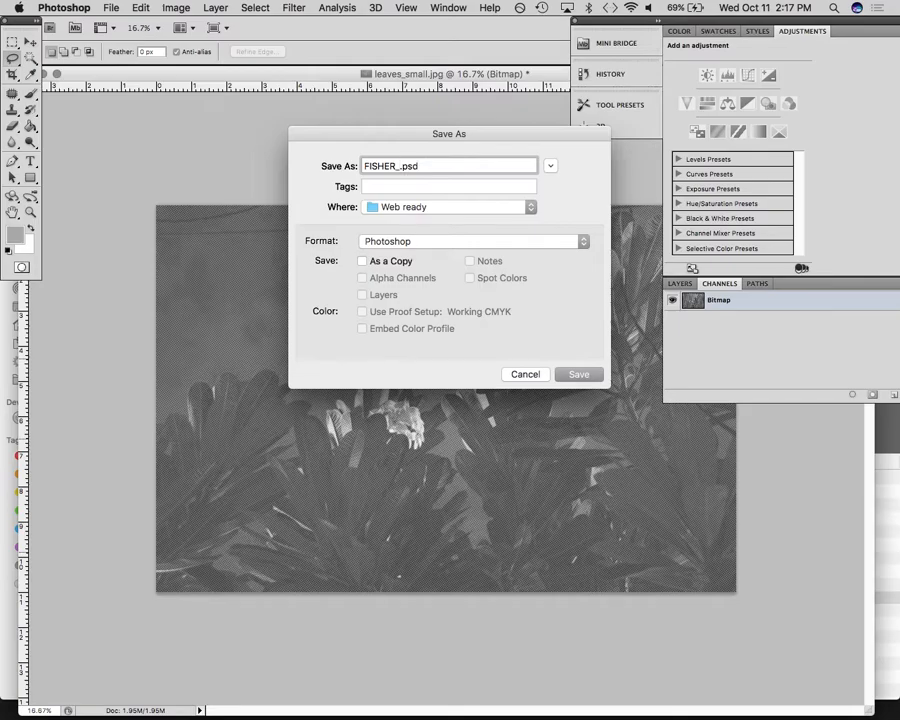
{"action": "type", "text": "CYAN"}
{"action": "left_click", "coordinate": [435, 246]}
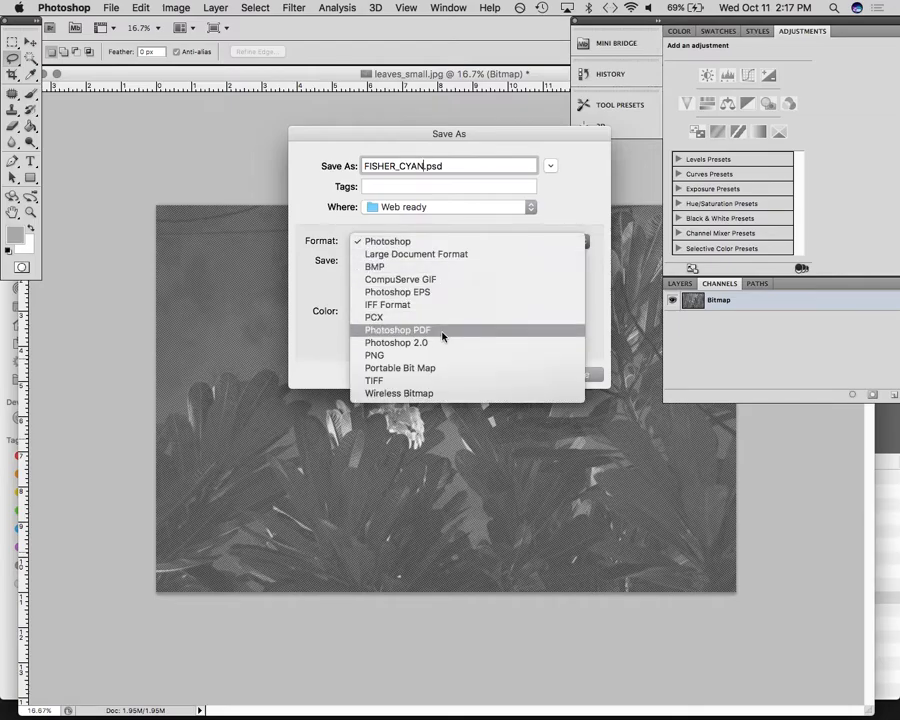
{"action": "left_click", "coordinate": [446, 381]}
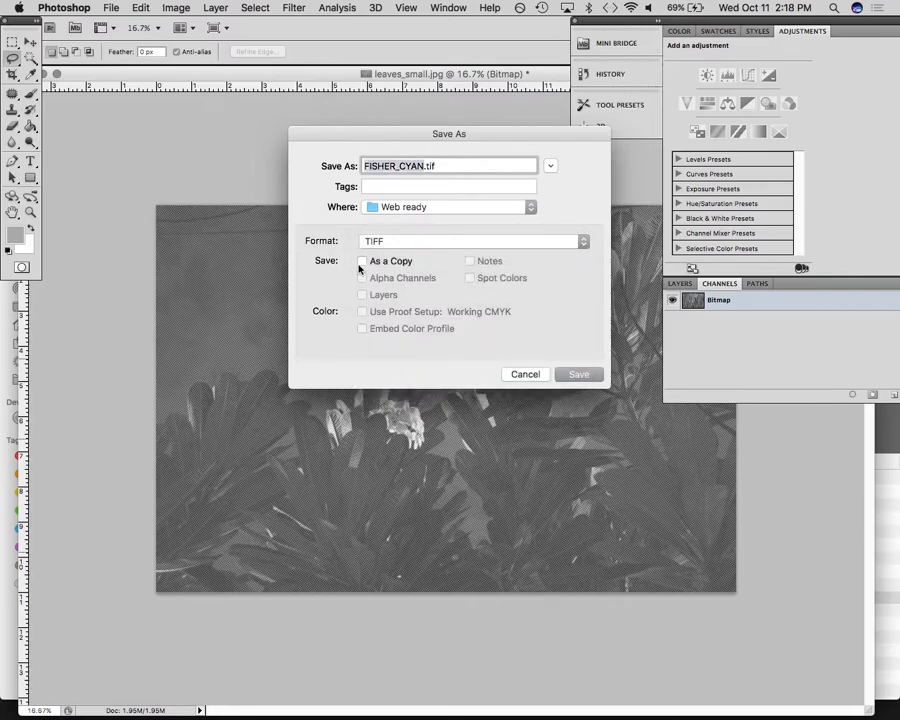
{"action": "left_click", "coordinate": [387, 241]}
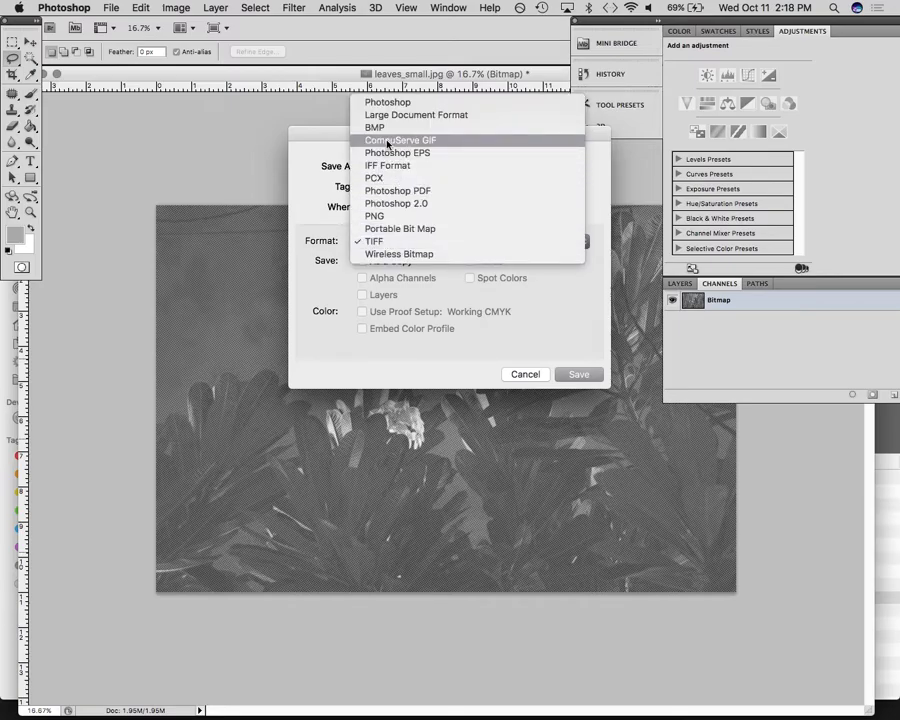
{"action": "left_click", "coordinate": [406, 275]}
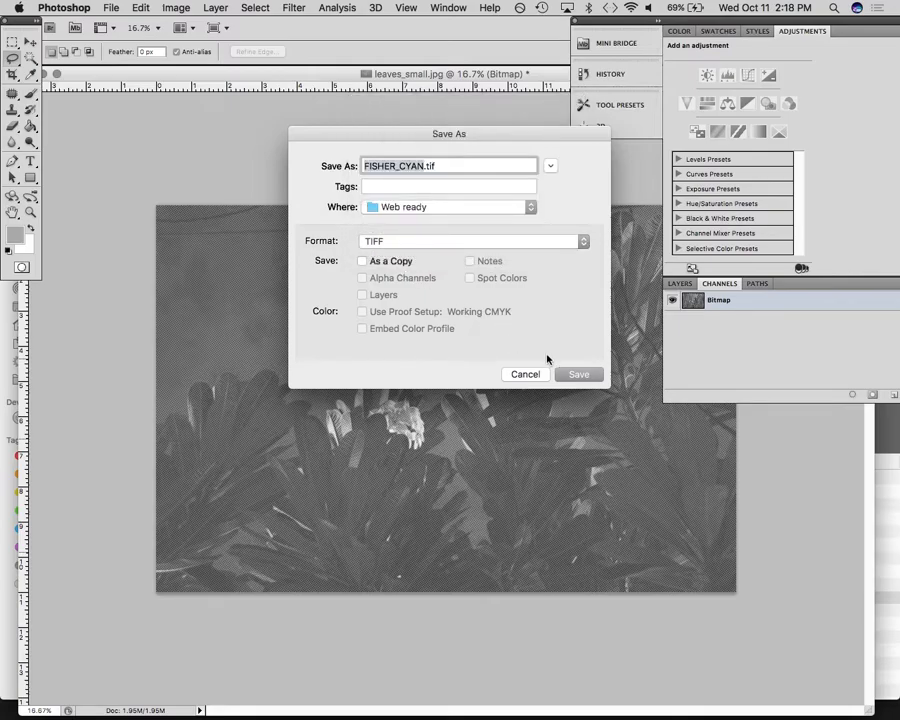
{"action": "left_click", "coordinate": [574, 374]}
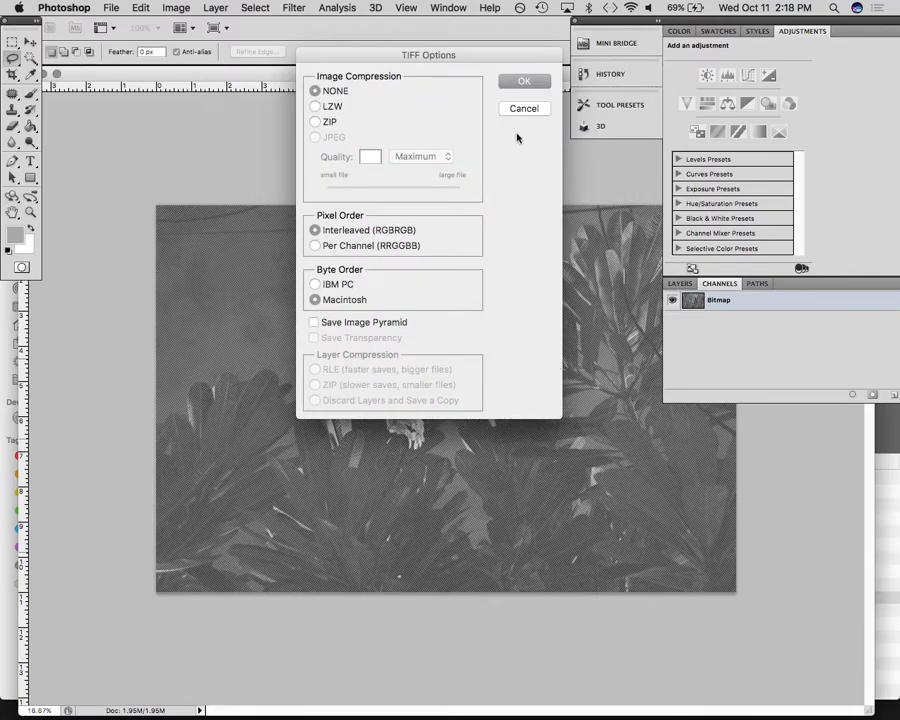
{"action": "left_click", "coordinate": [525, 83]}
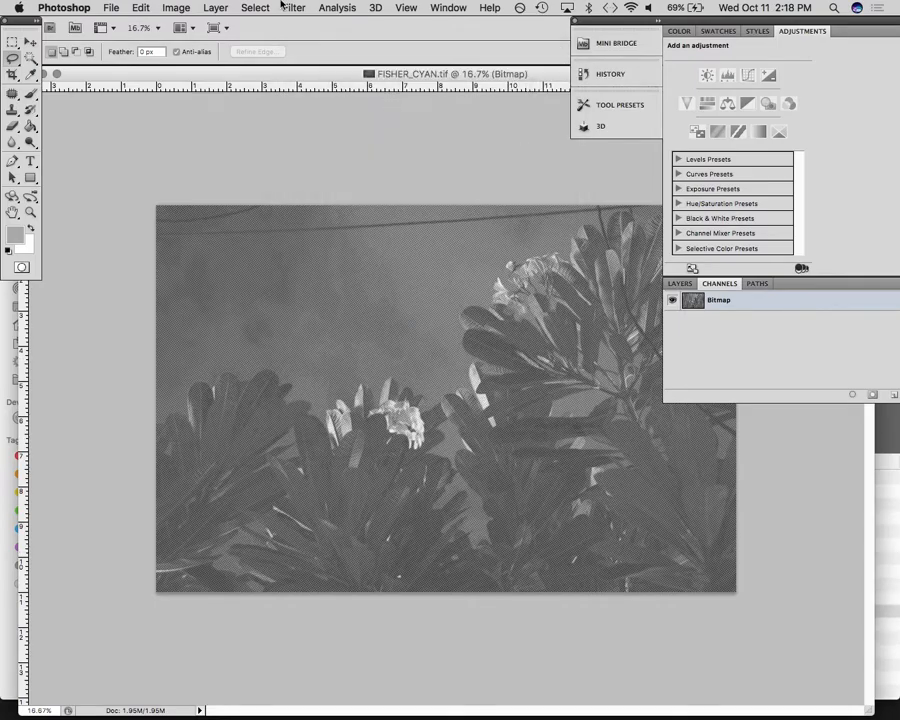
- Step back from the Cyan bitmap to the CMYK image and isolate the Magenta channel
{"action": "left_click", "coordinate": [141, 8]}
{"action": "left_click", "coordinate": [151, 50]}
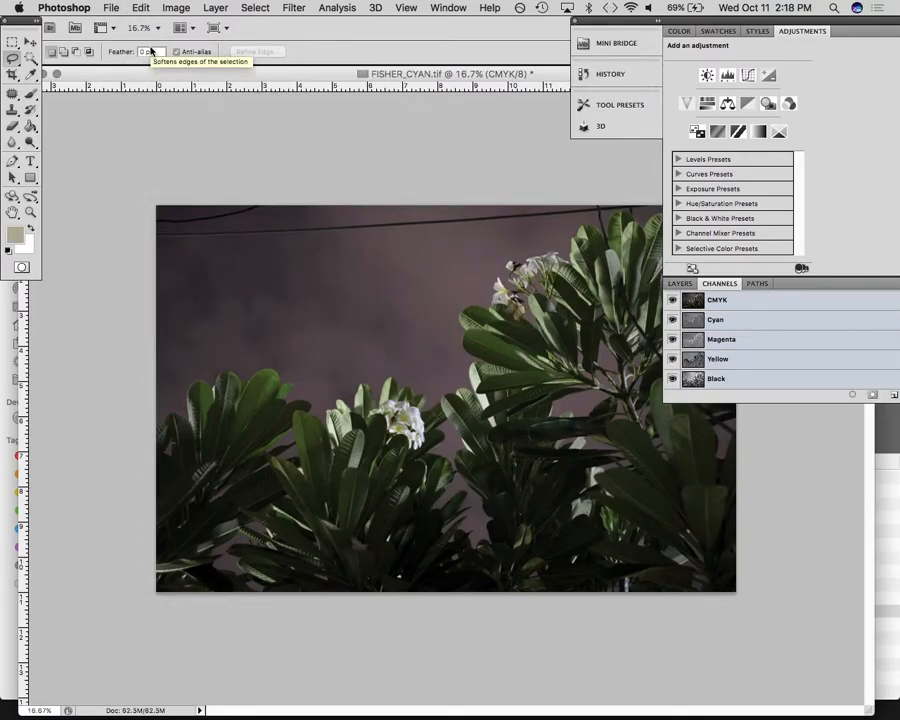
{"action": "left_click", "coordinate": [141, 8]}
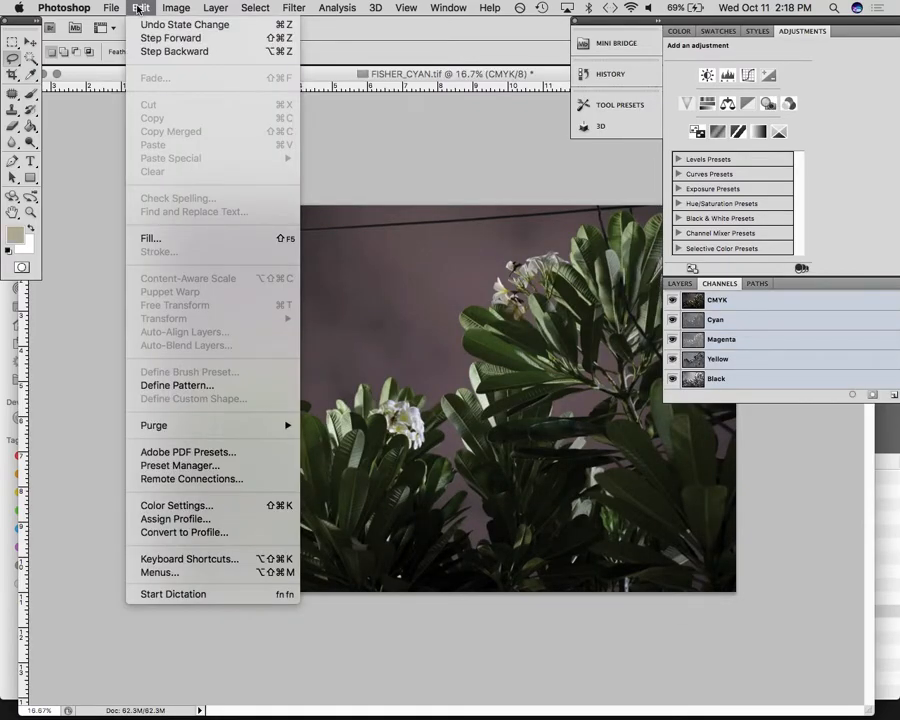
{"action": "left_click", "coordinate": [749, 365]}
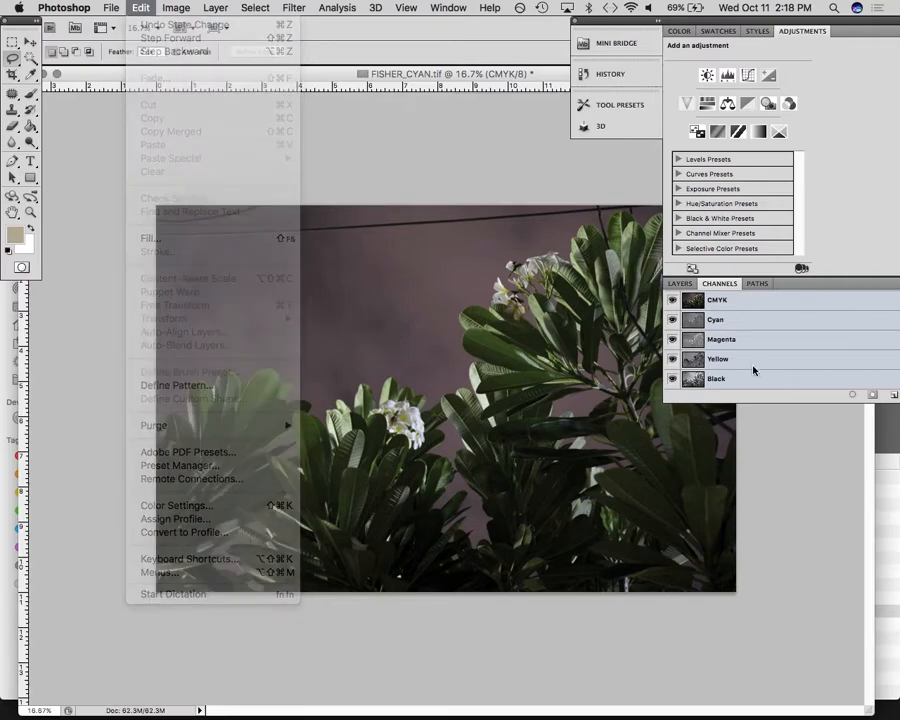
{"action": "left_click", "coordinate": [744, 340]}
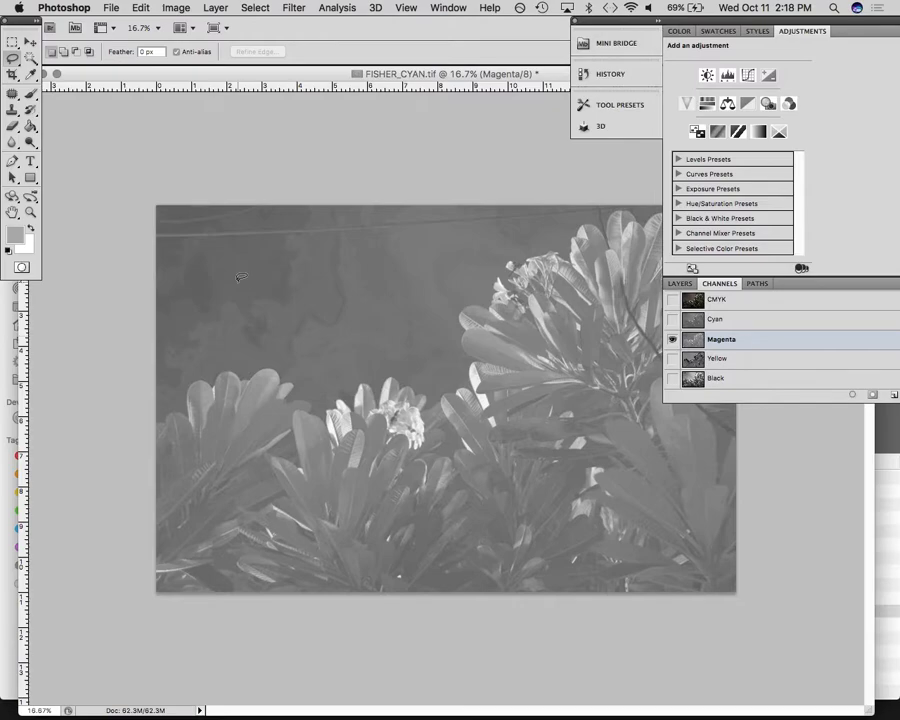
- Convert the Magenta channel to Bitmap mode, discarding the other channels, at 300 pixels/inch with the Halftone Screen method
{"action": "left_click", "coordinate": [19, 7]}
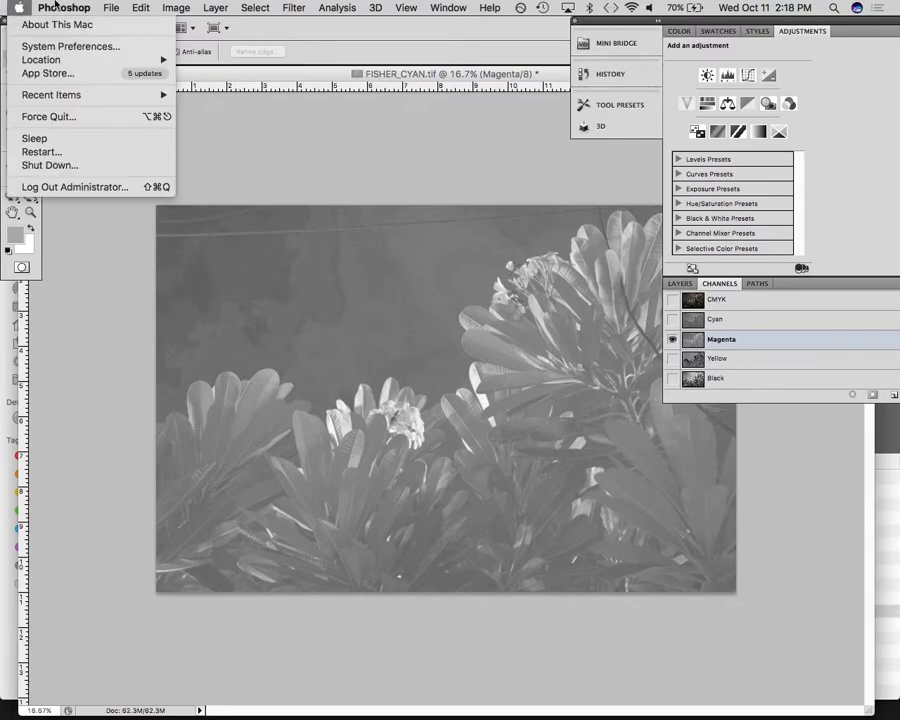
{"action": "mouse_move", "coordinate": [176, 8]}
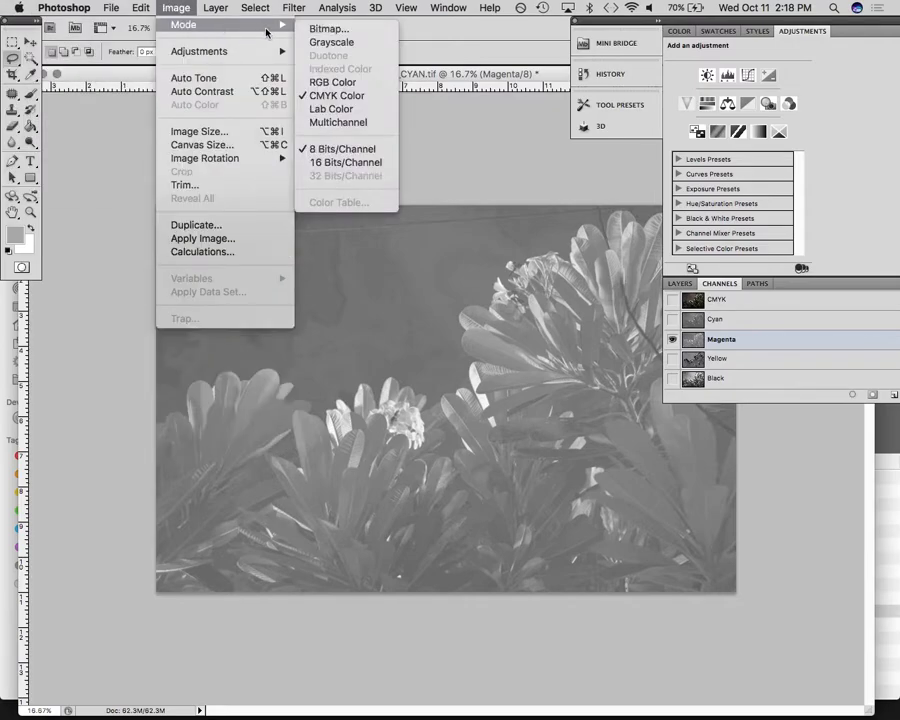
{"action": "left_click", "coordinate": [330, 42]}
{"action": "left_click", "coordinate": [545, 250]}
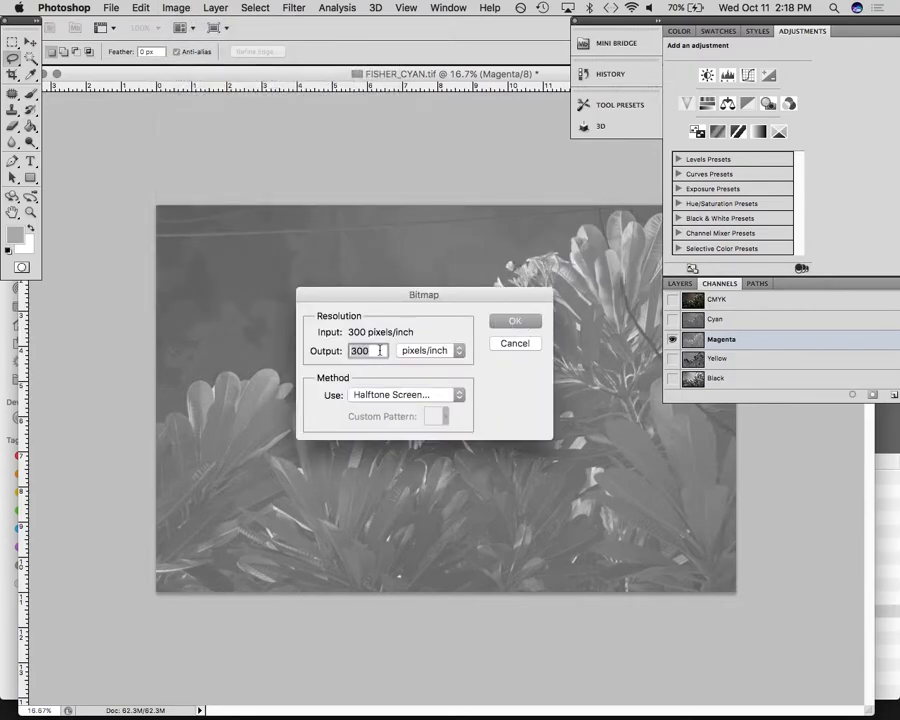
{"action": "left_click", "coordinate": [508, 323]}
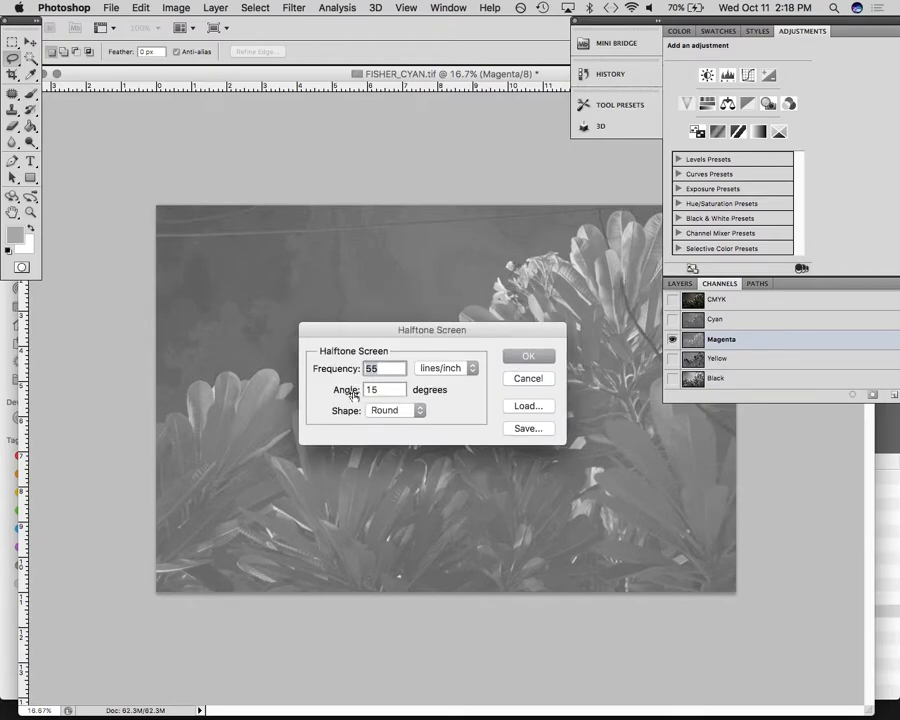
- Set the Magenta halftone angle to 75 degrees and apply the screen at 55 lines/inch with Round shape
{"action": "left_click", "coordinate": [382, 392]}
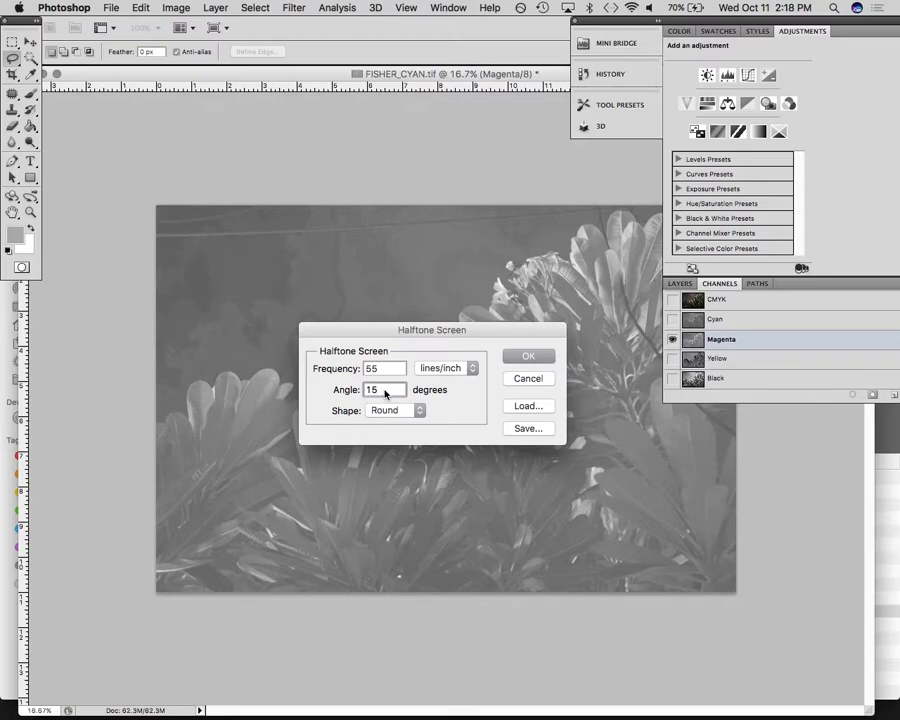
{"action": "key", "text": "Left"}
{"action": "key", "text": "BackSpace"}
{"action": "type", "text": "7"}
{"action": "key", "text": "Return"}
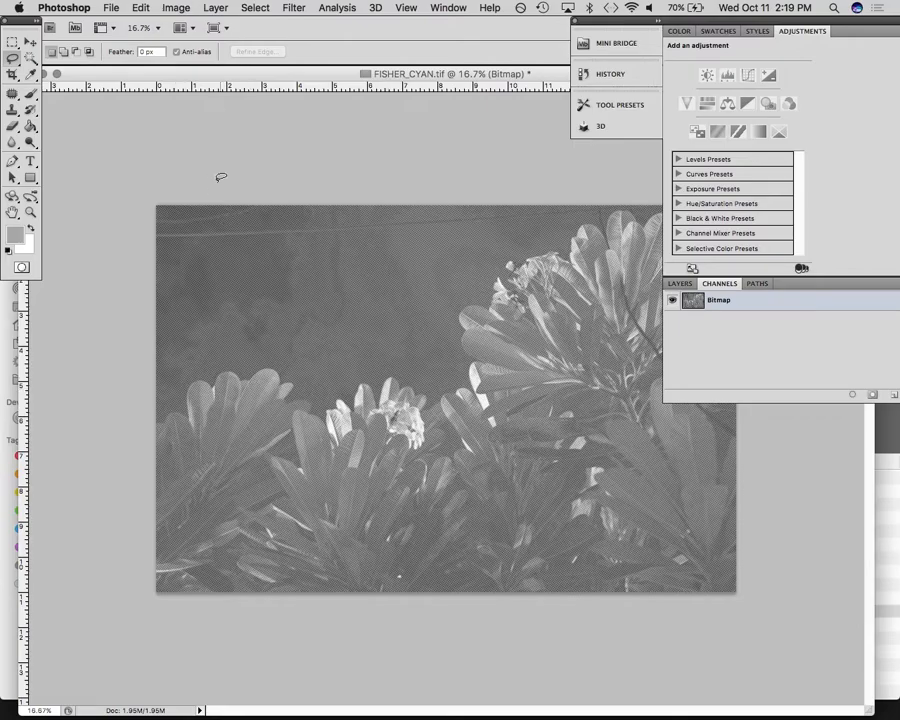
- Save the Magenta halftone as an uncompressed TIFF named with the surname plus _MAGENTA
{"action": "left_click", "coordinate": [112, 7]}
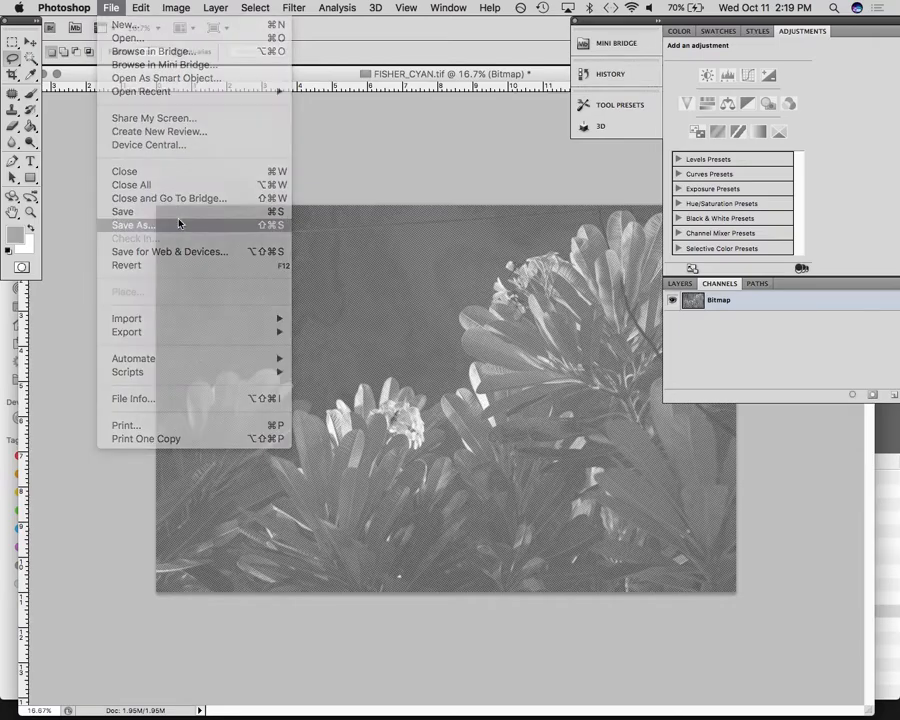
{"action": "left_click", "coordinate": [179, 224]}
{"action": "left_click", "coordinate": [422, 243]}
{"action": "left_click", "coordinate": [318, 260]}
{"action": "left_click", "coordinate": [414, 165]}
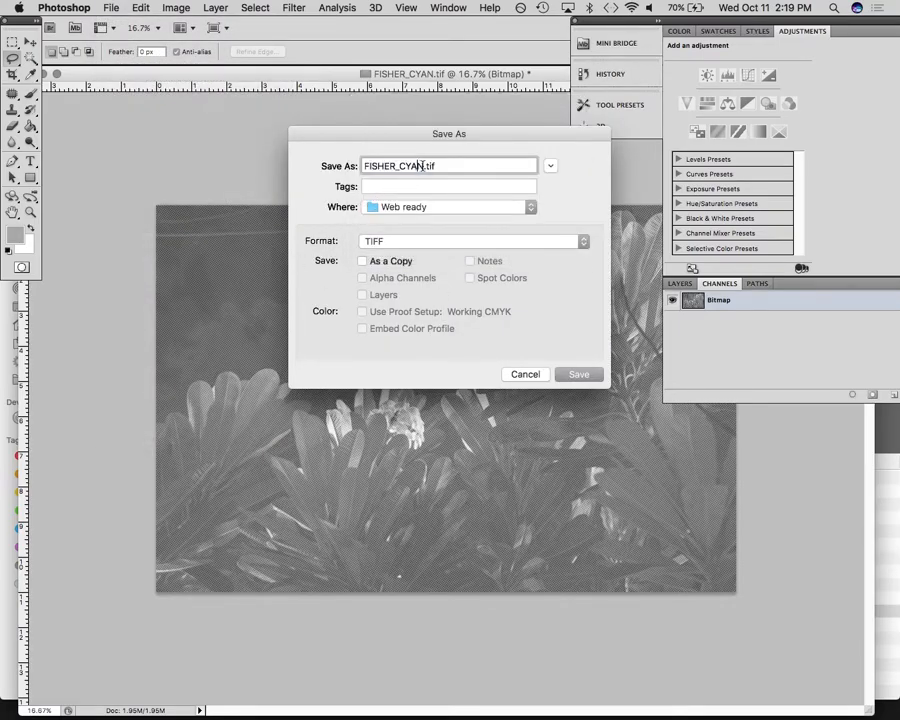
{"action": "type", "text": "MAGENTA"}
{"action": "key", "text": "Return"}
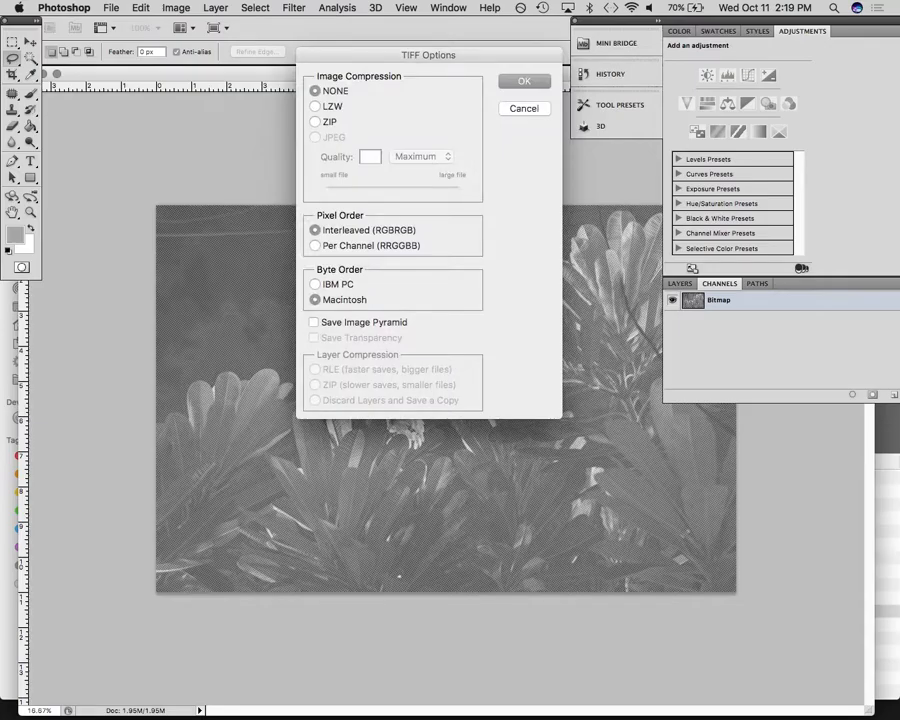
{"action": "key", "text": "Return"}
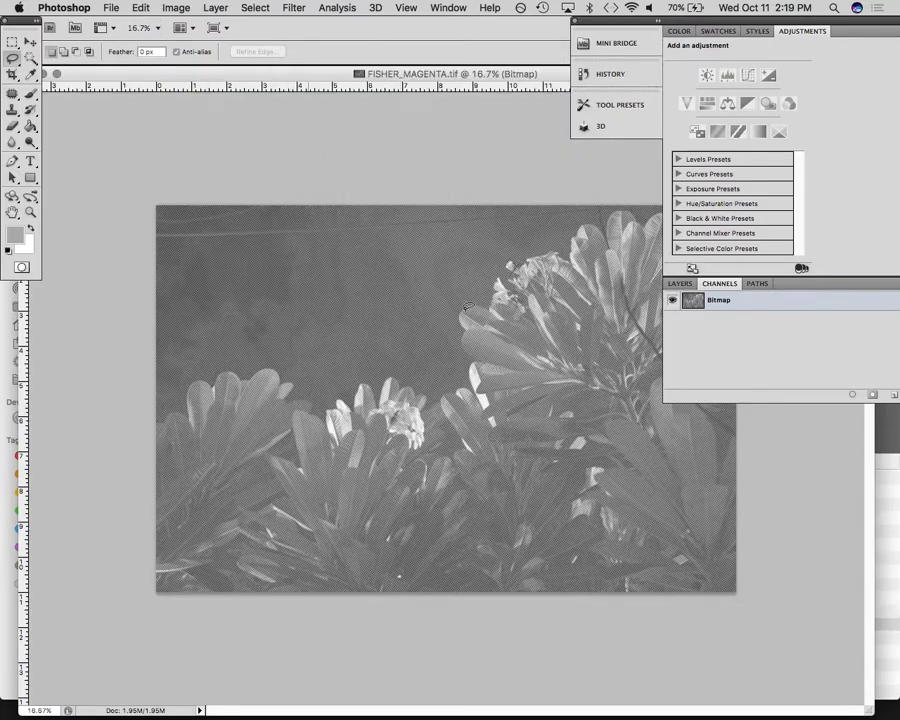
- Step back from the Magenta bitmap to the CMYK image and reposition its window
{"action": "left_click_drag", "start_coordinate": [62, 74], "coordinate": [163, 90]}
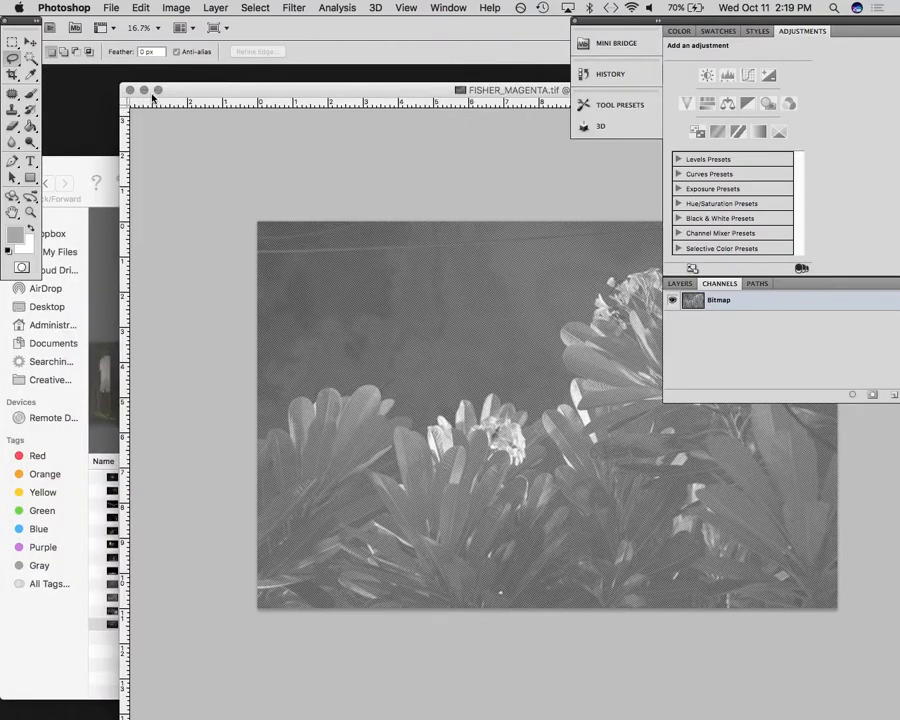
{"action": "left_click", "coordinate": [175, 7]}
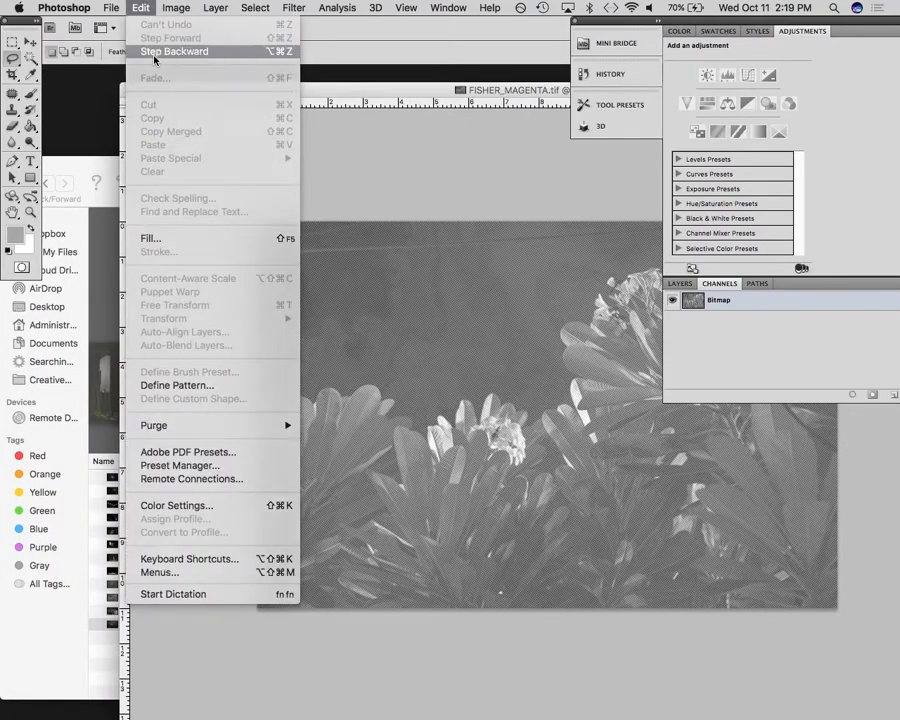
{"action": "left_click", "coordinate": [150, 56]}
{"action": "left_click_drag", "start_coordinate": [225, 100], "coordinate": [131, 100]}
{"action": "left_click", "coordinate": [111, 7]}
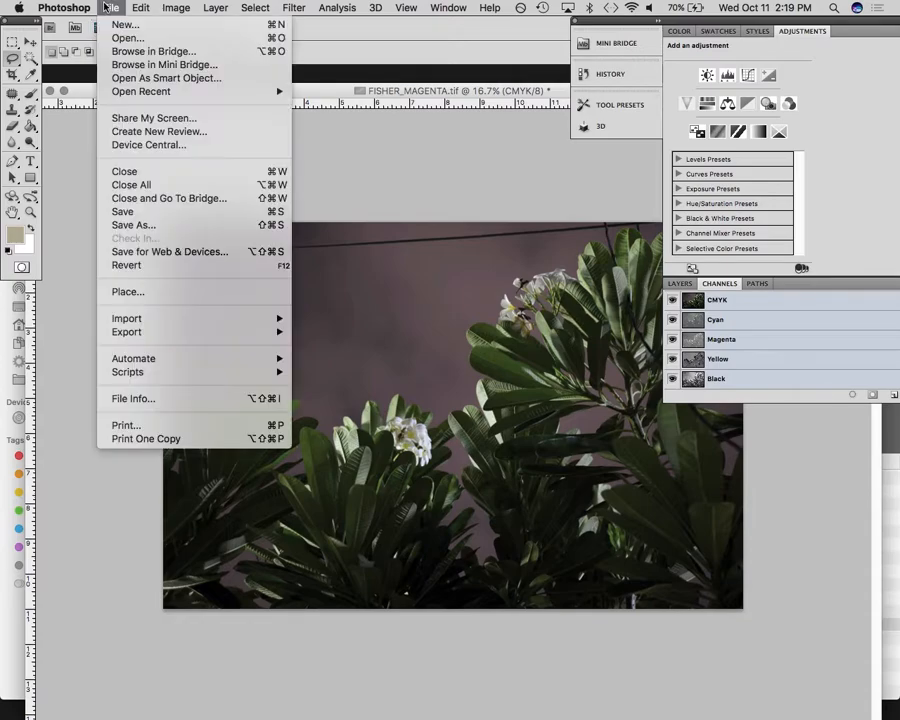
- Save the full CMYK image as a JPEG named with the surname plus _PHOTOGRAPH, at quality 10 (Maximum) with Baseline Optimized format
{"action": "left_click", "coordinate": [169, 226]}
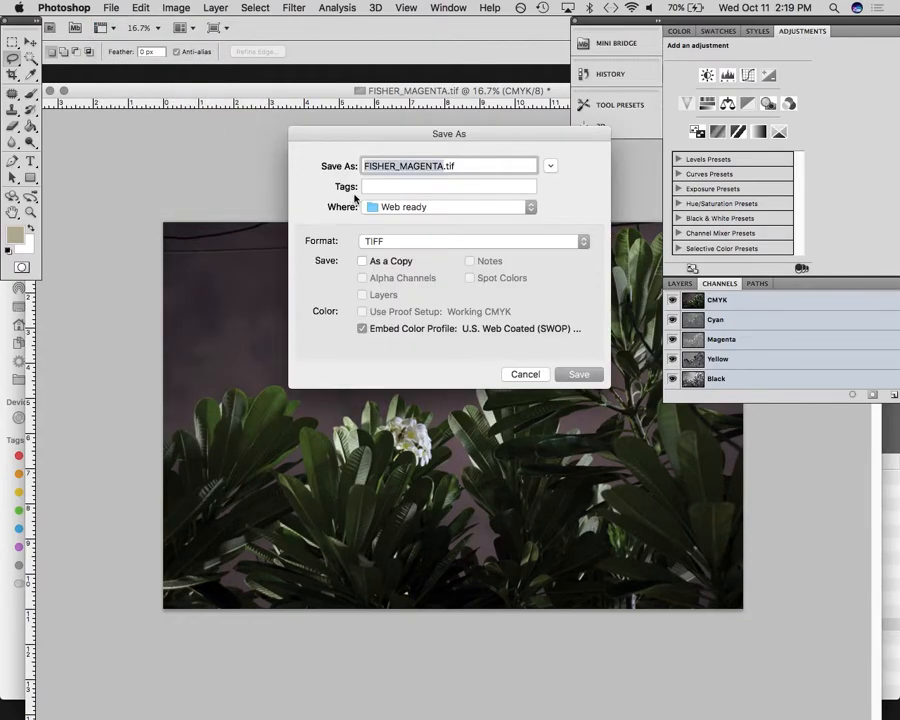
{"action": "left_click", "coordinate": [446, 166]}
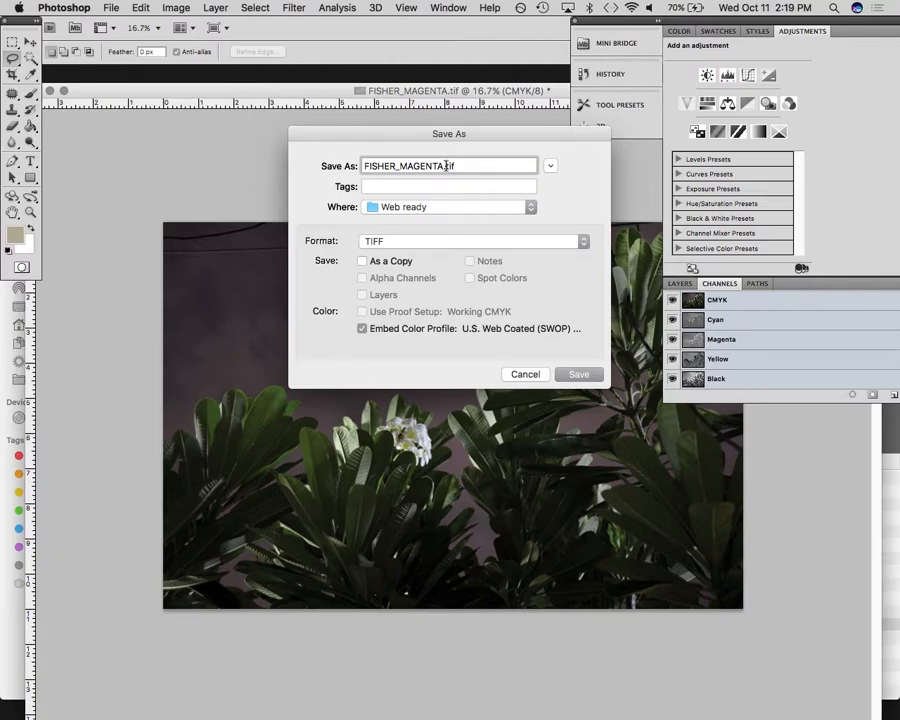
{"action": "left_click_drag", "start_coordinate": [446, 166], "coordinate": [401, 166]}
{"action": "type", "text": "FISHER_PHOTOGRAPH"}
{"action": "left_click", "coordinate": [410, 241]}
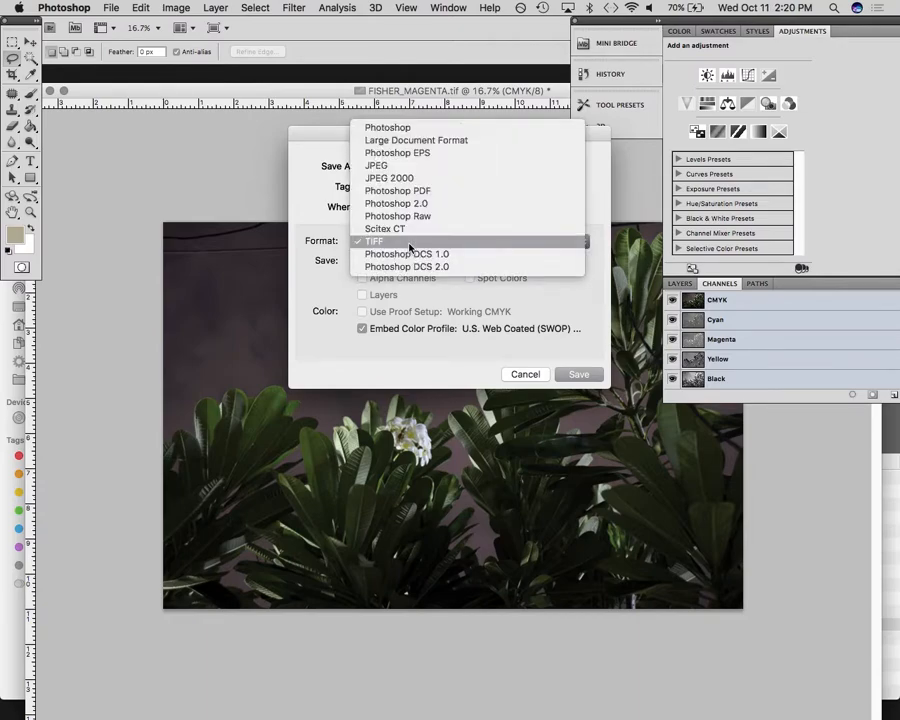
{"action": "left_click", "coordinate": [400, 165]}
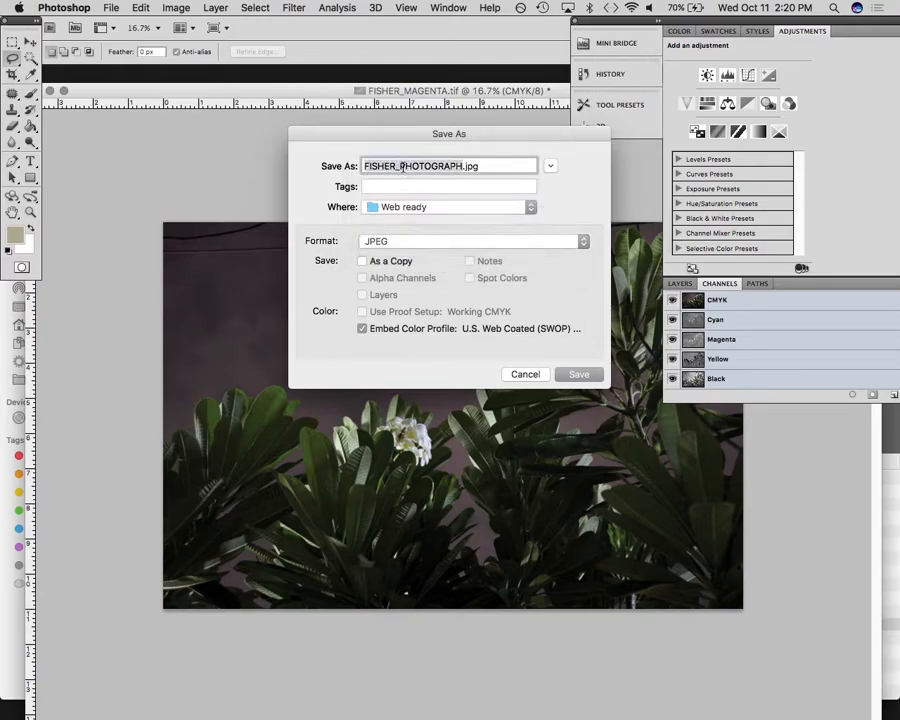
{"action": "left_click", "coordinate": [578, 374]}
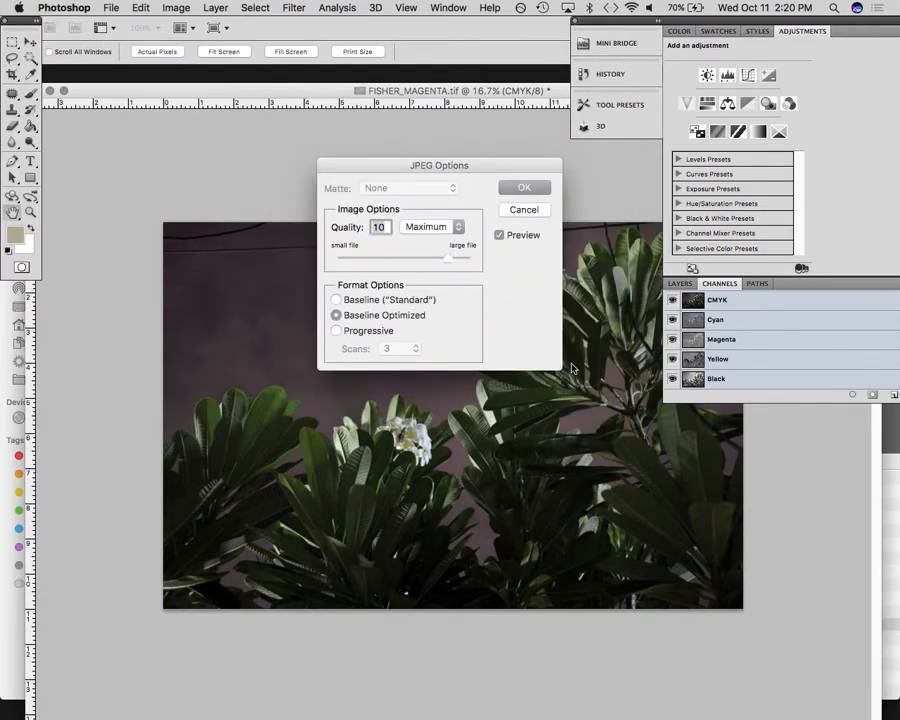
{"action": "left_click", "coordinate": [526, 187]}
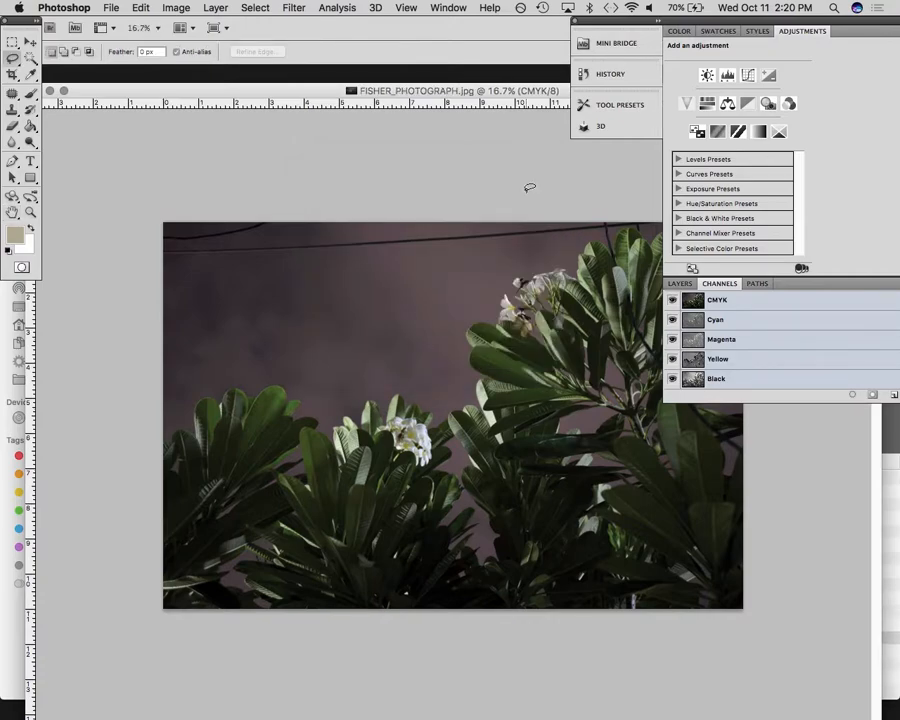